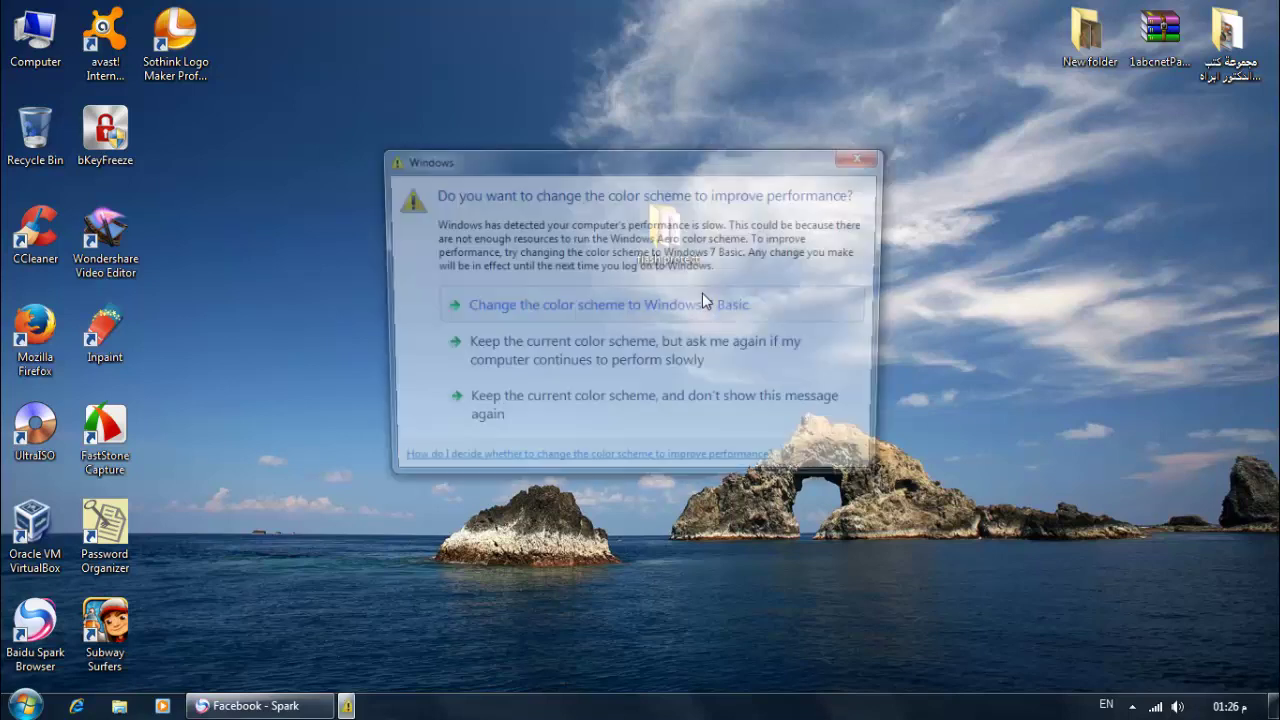
Dismiss the color scheme prompt and open the flash protect folder on the desktop to view its files.
click(622, 370)
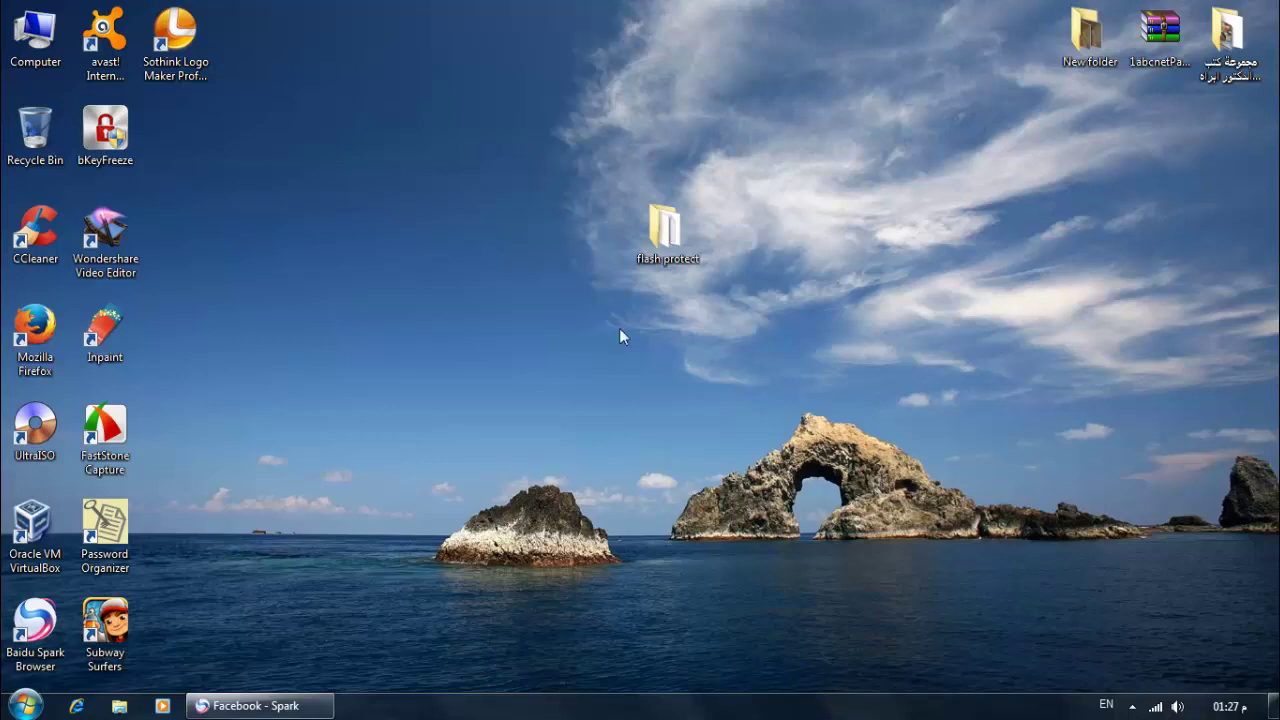
double_click(679, 240)
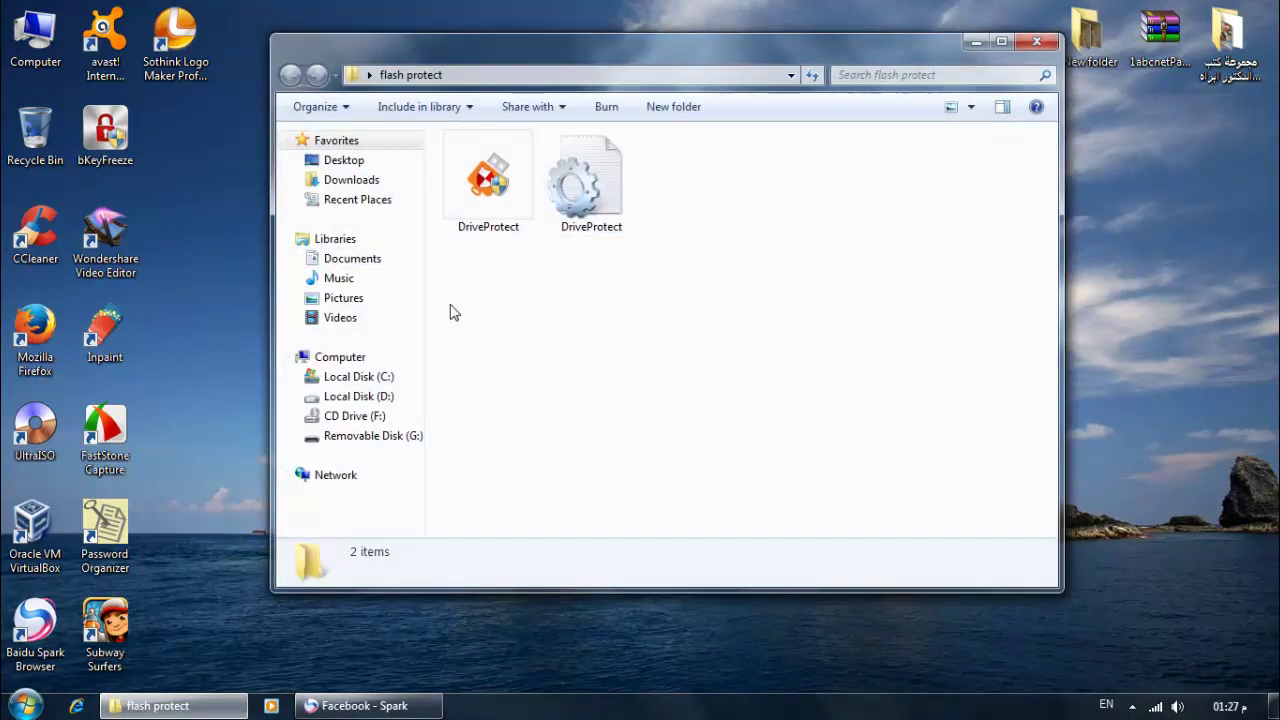
Check the file system of Removable Disk (G:) in the drive's properties.
click(364, 356)
click(595, 325)
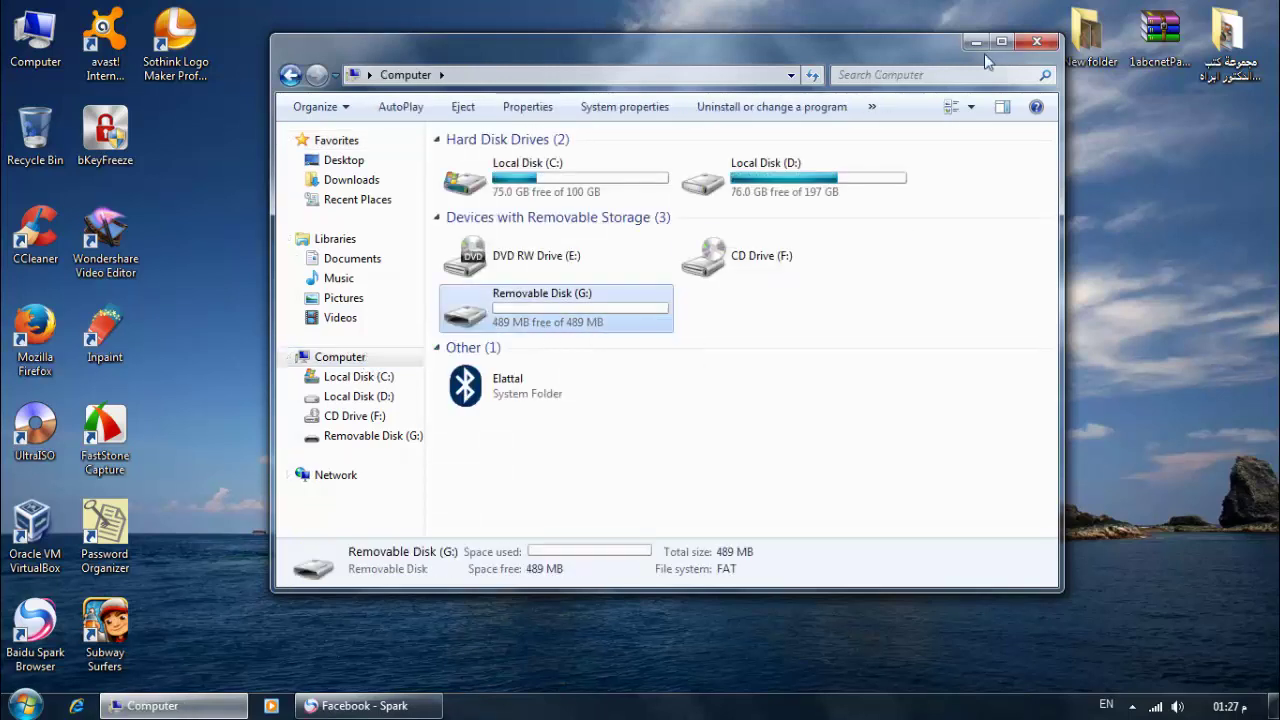
right_click(568, 312)
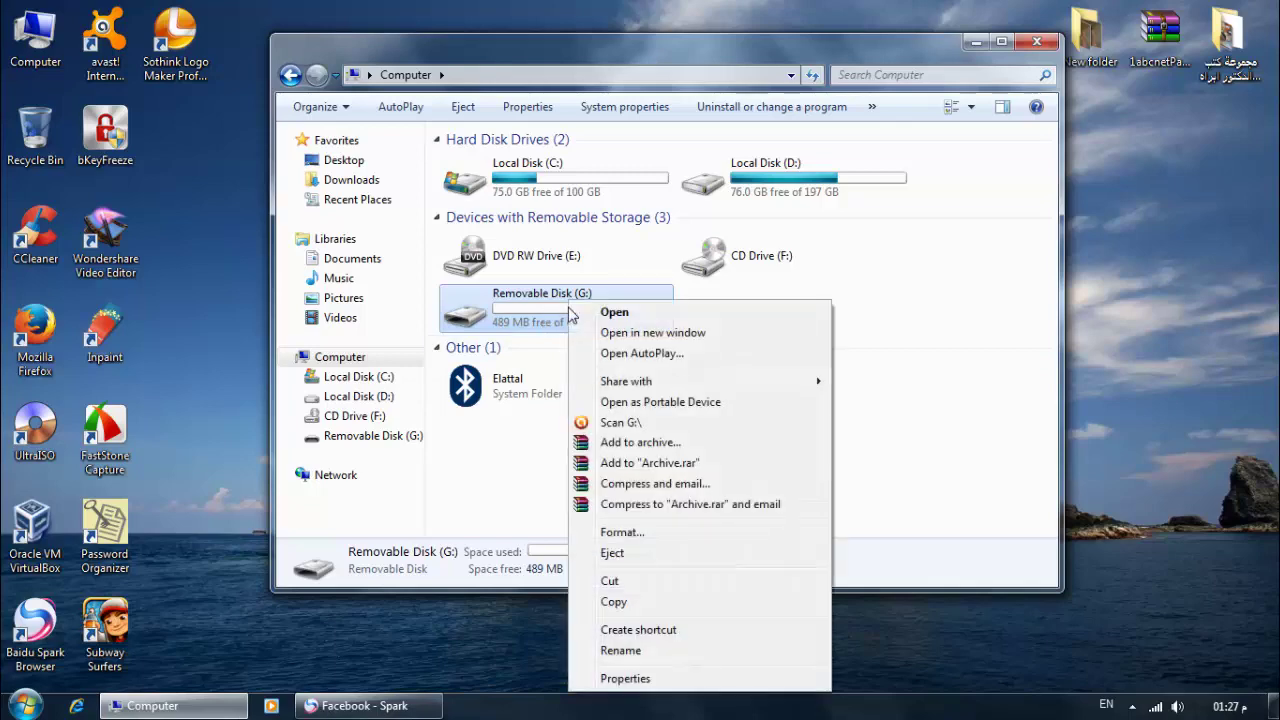
click(625, 679)
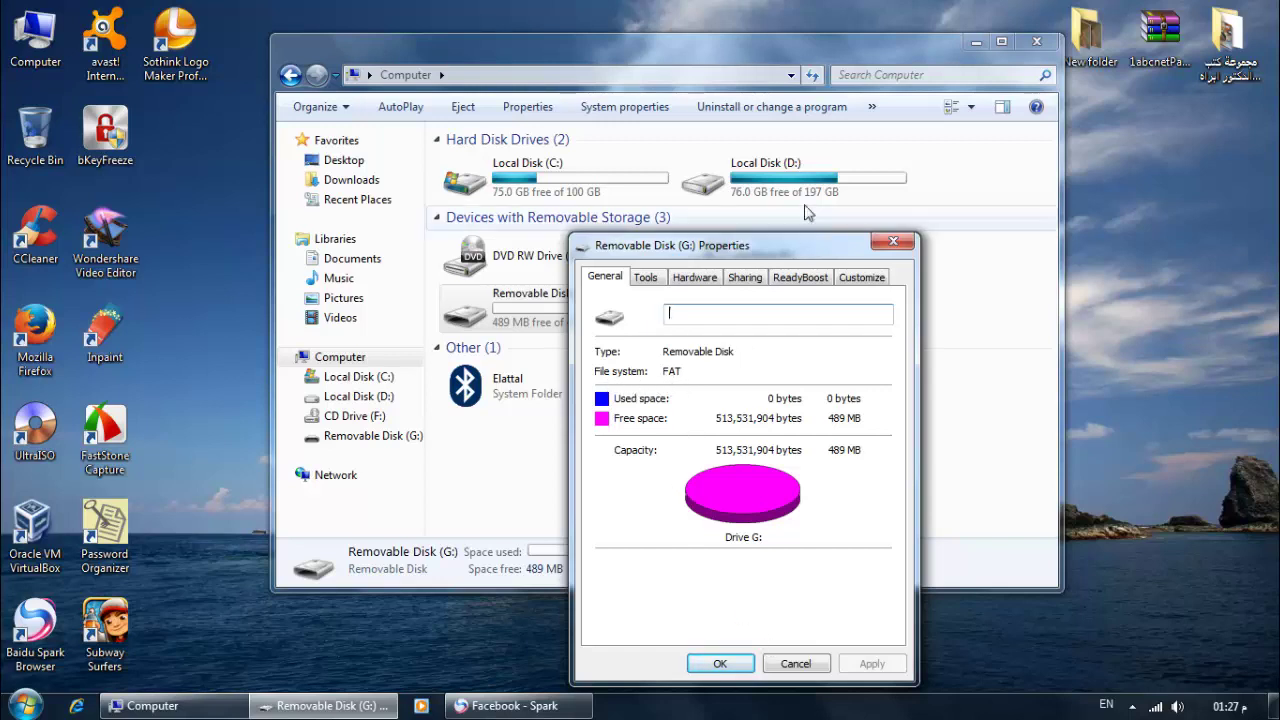
drag(793, 246, 807, 137)
click(810, 556)
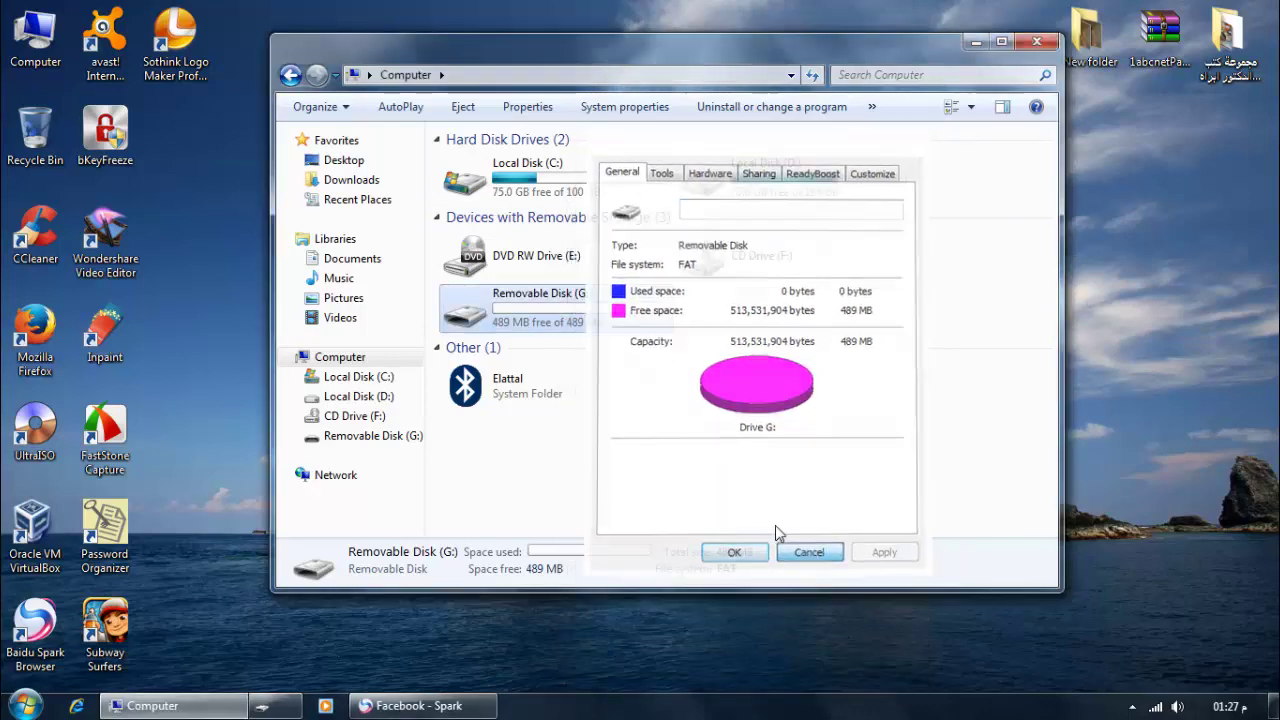
click(700, 477)
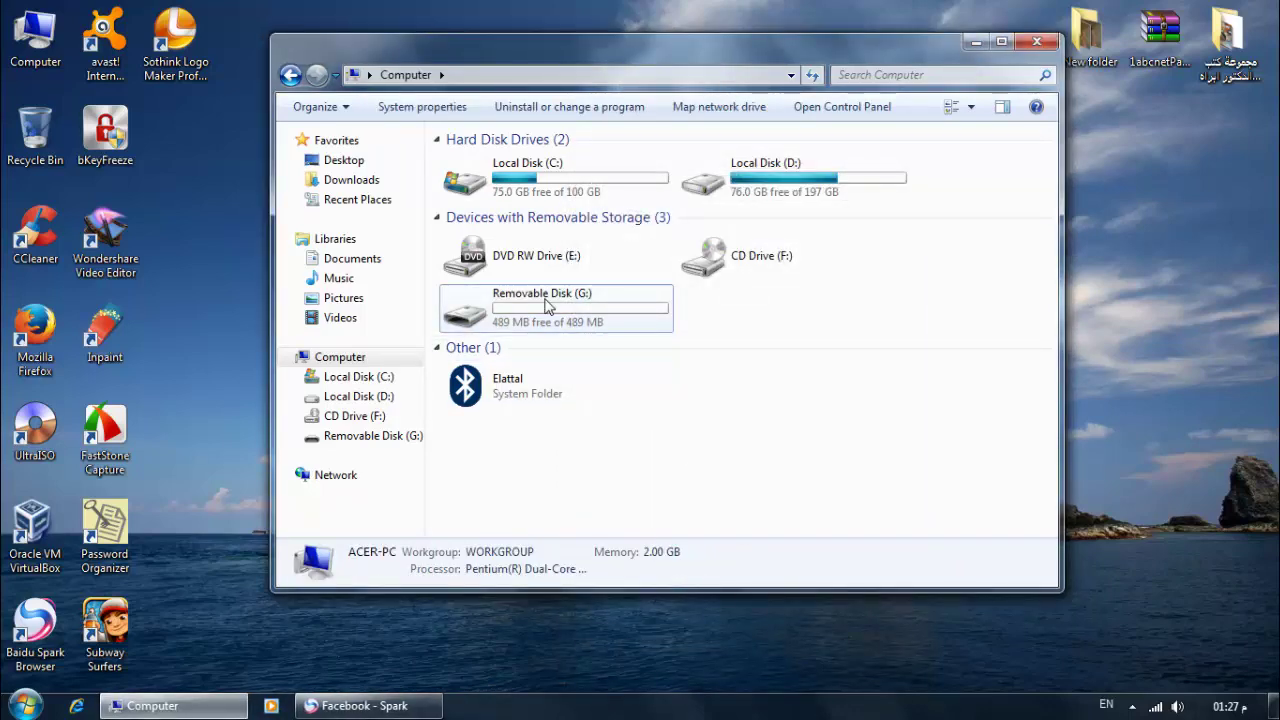
Format Removable Disk (G:) with the NTFS file system using Quick Format, and view the drive's properties.
click(605, 320)
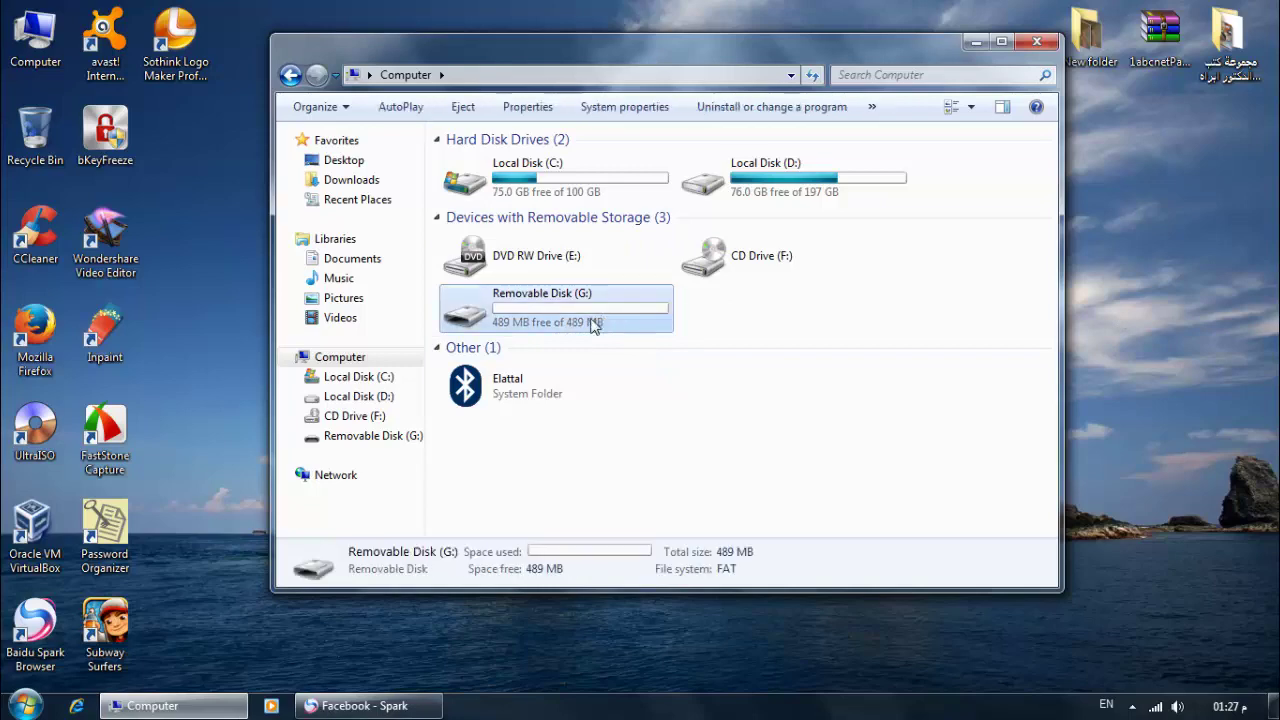
right_click(562, 297)
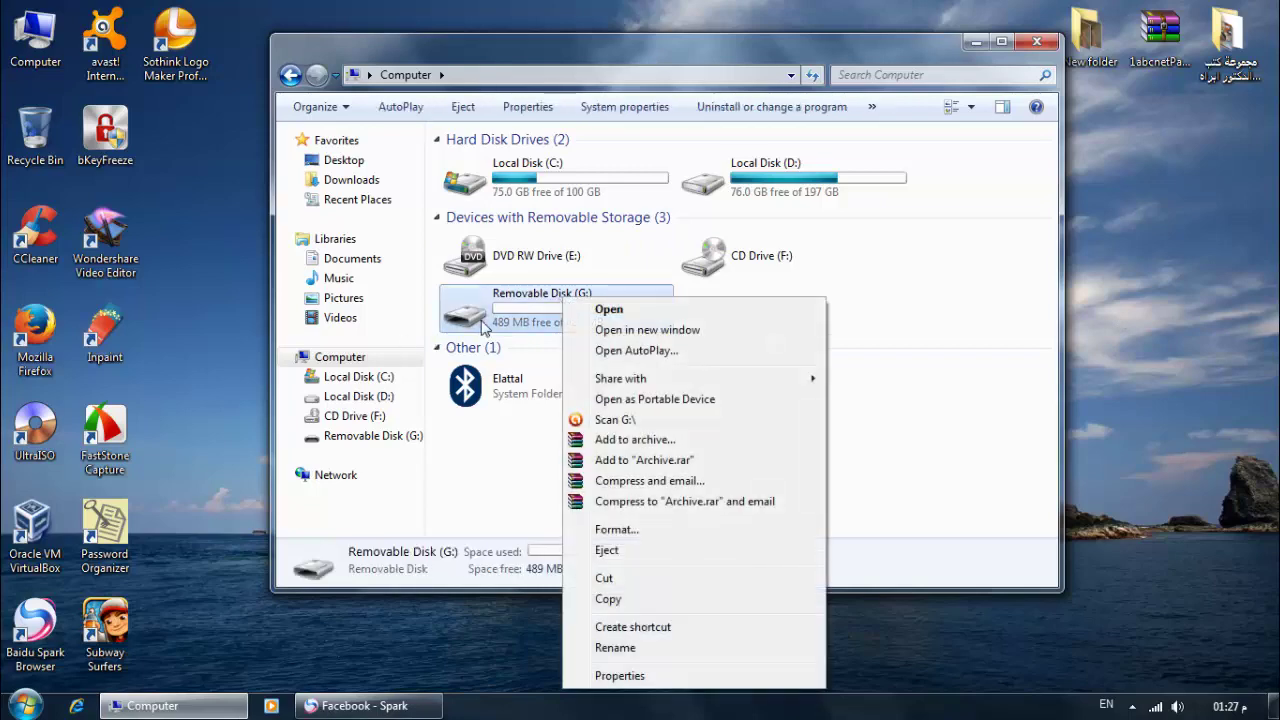
click(638, 531)
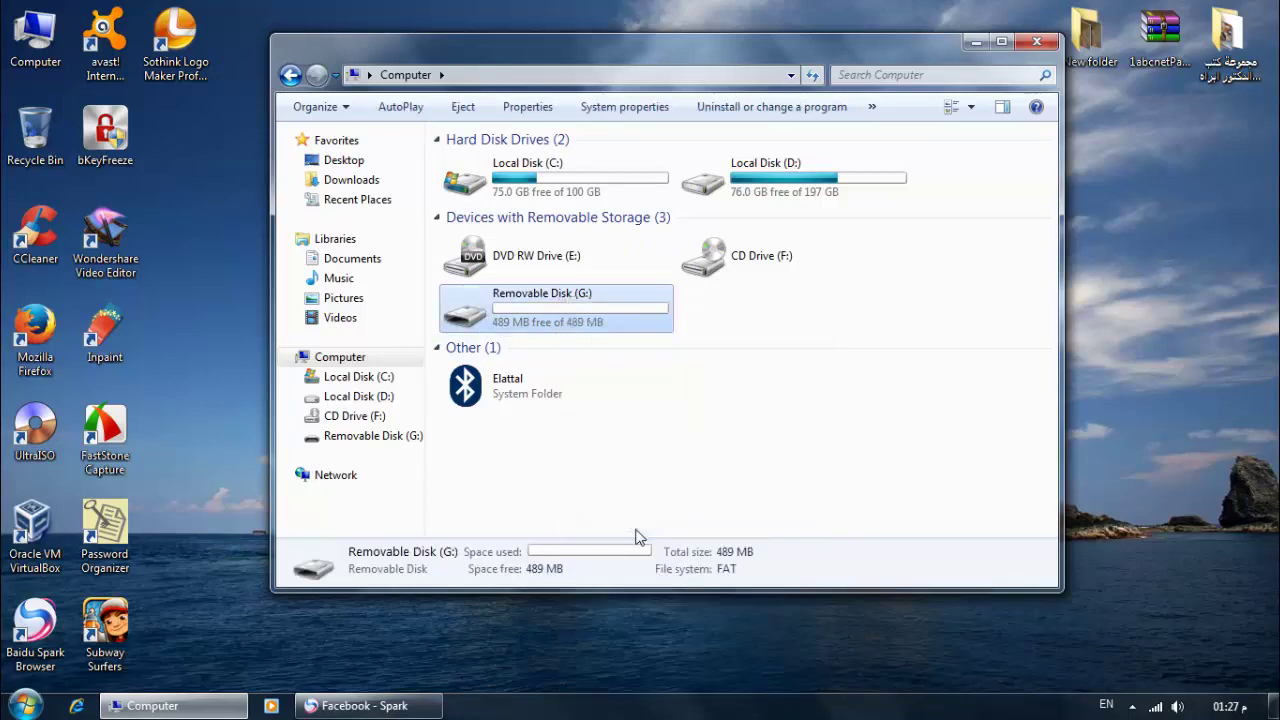
click(455, 308)
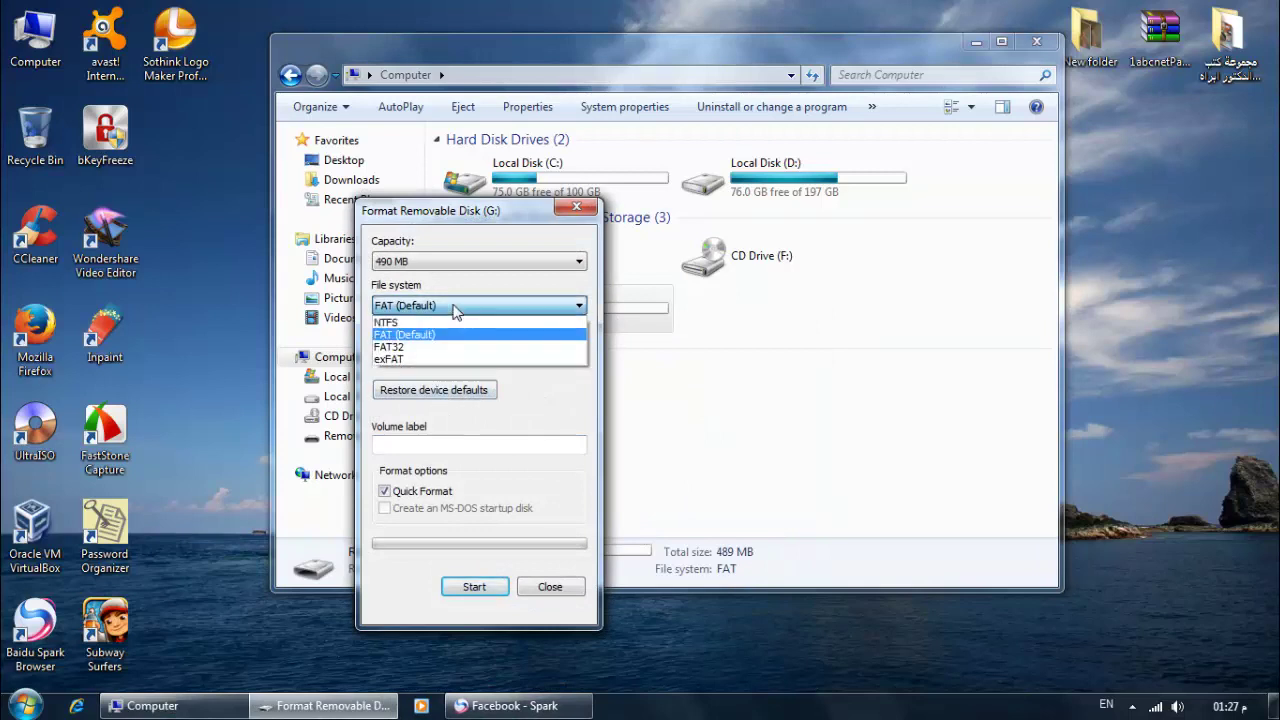
click(398, 323)
click(484, 592)
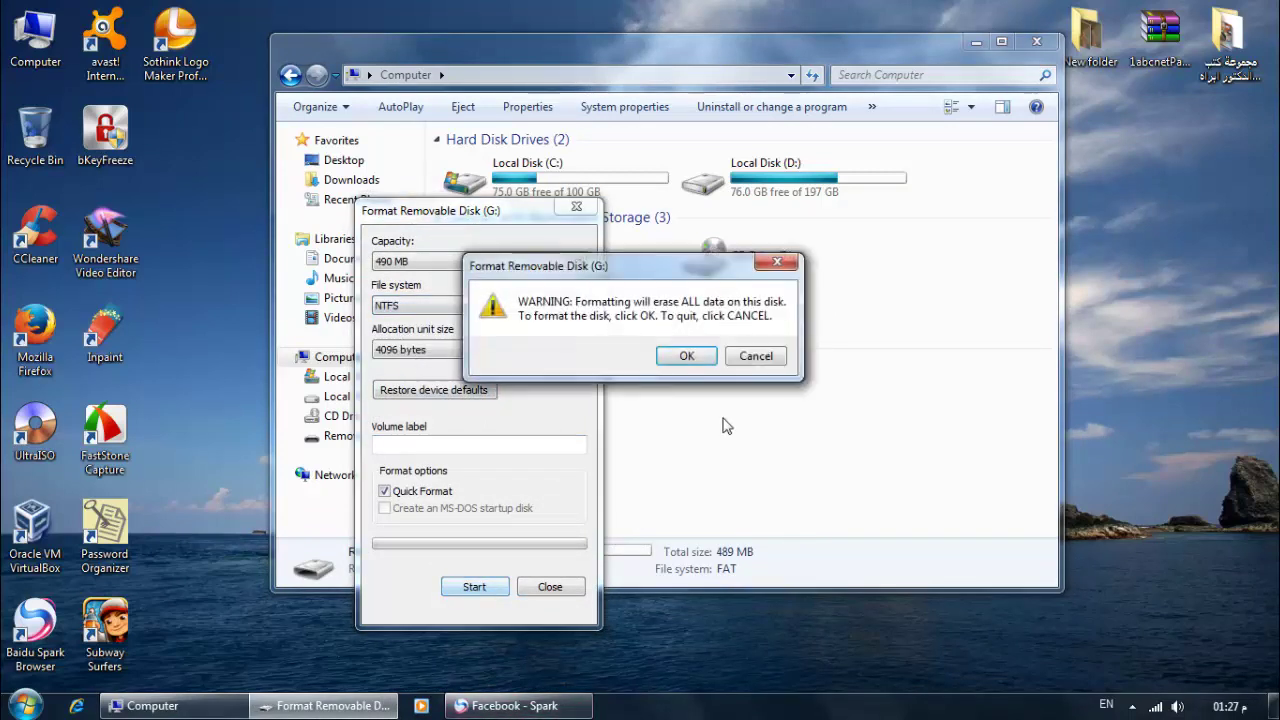
click(688, 358)
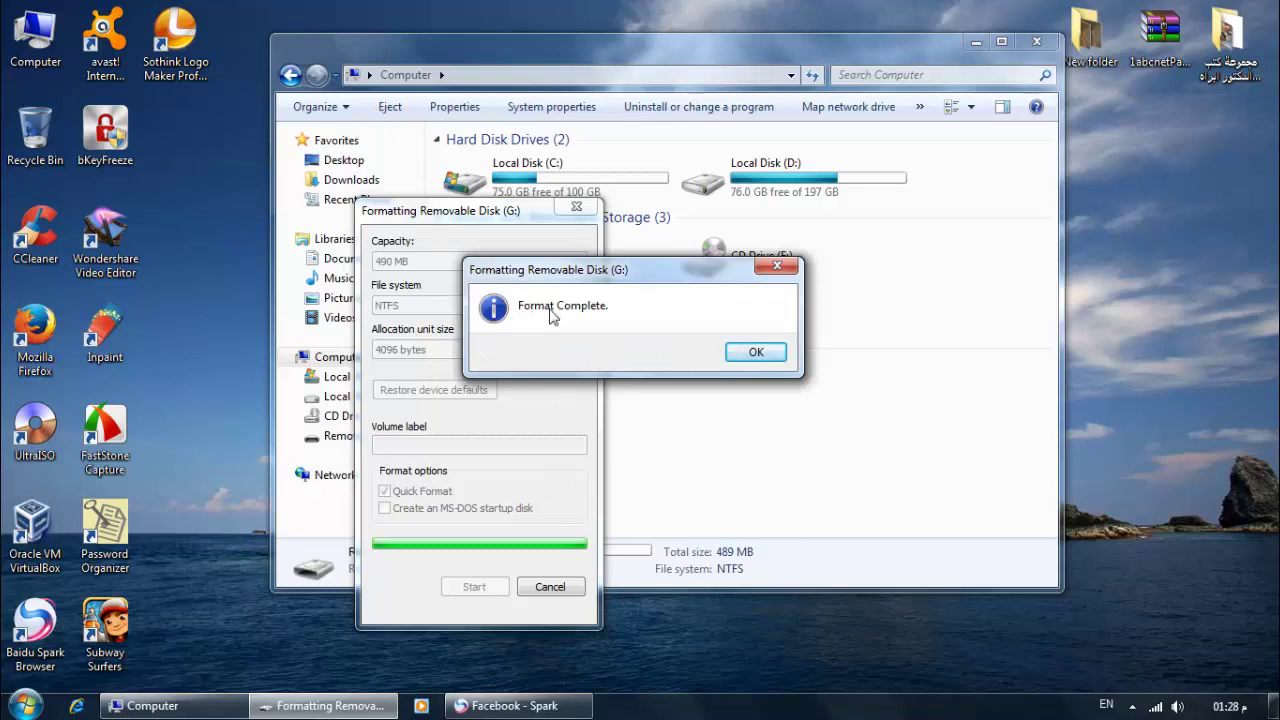
click(756, 352)
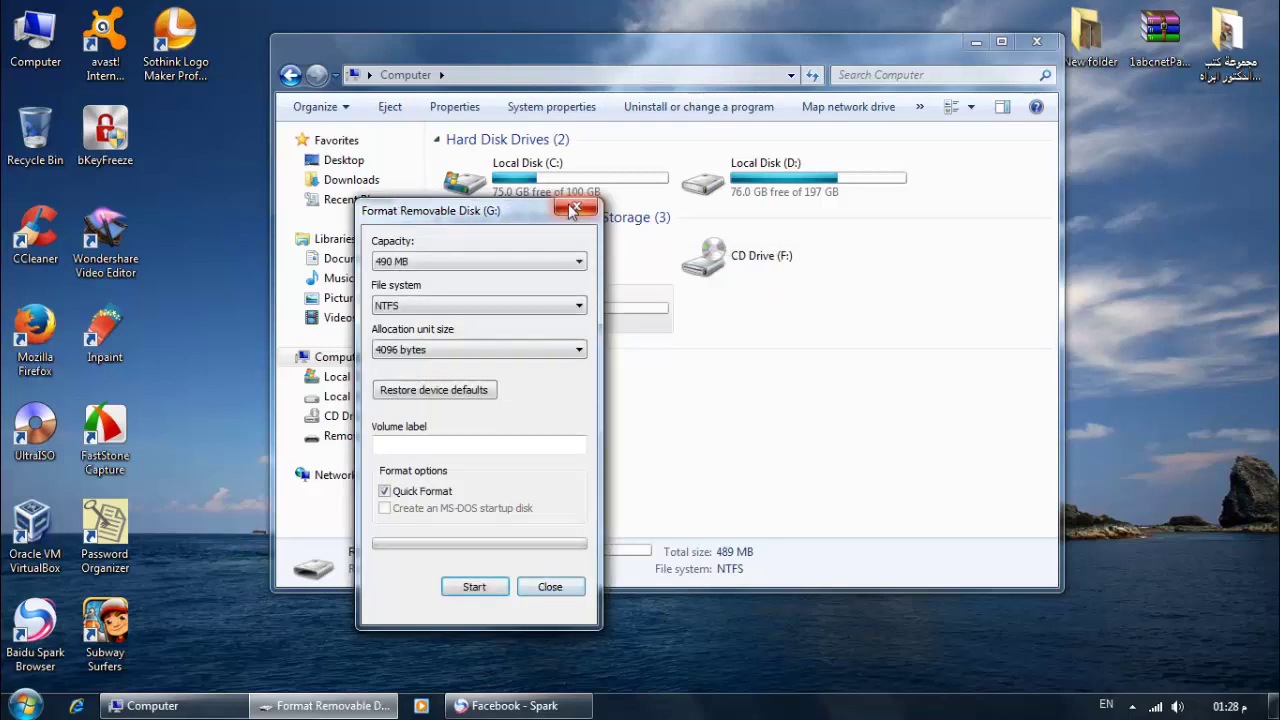
click(550, 587)
right_click(545, 305)
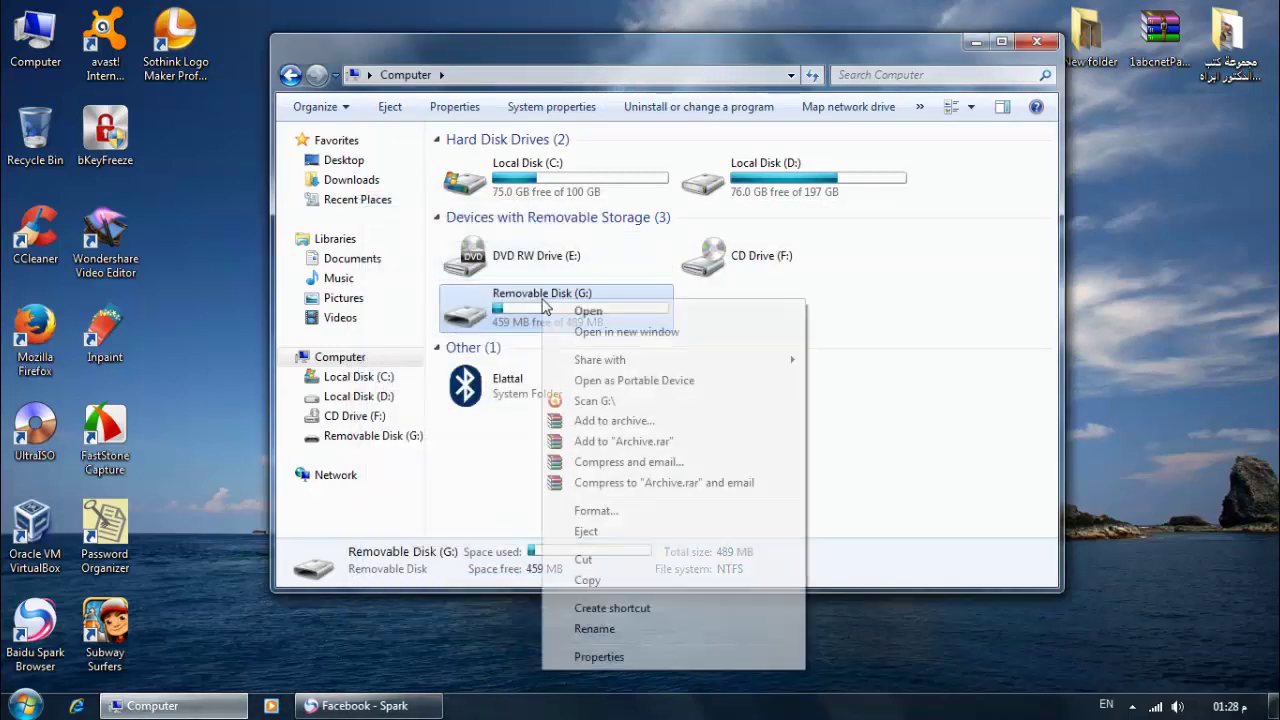
click(598, 657)
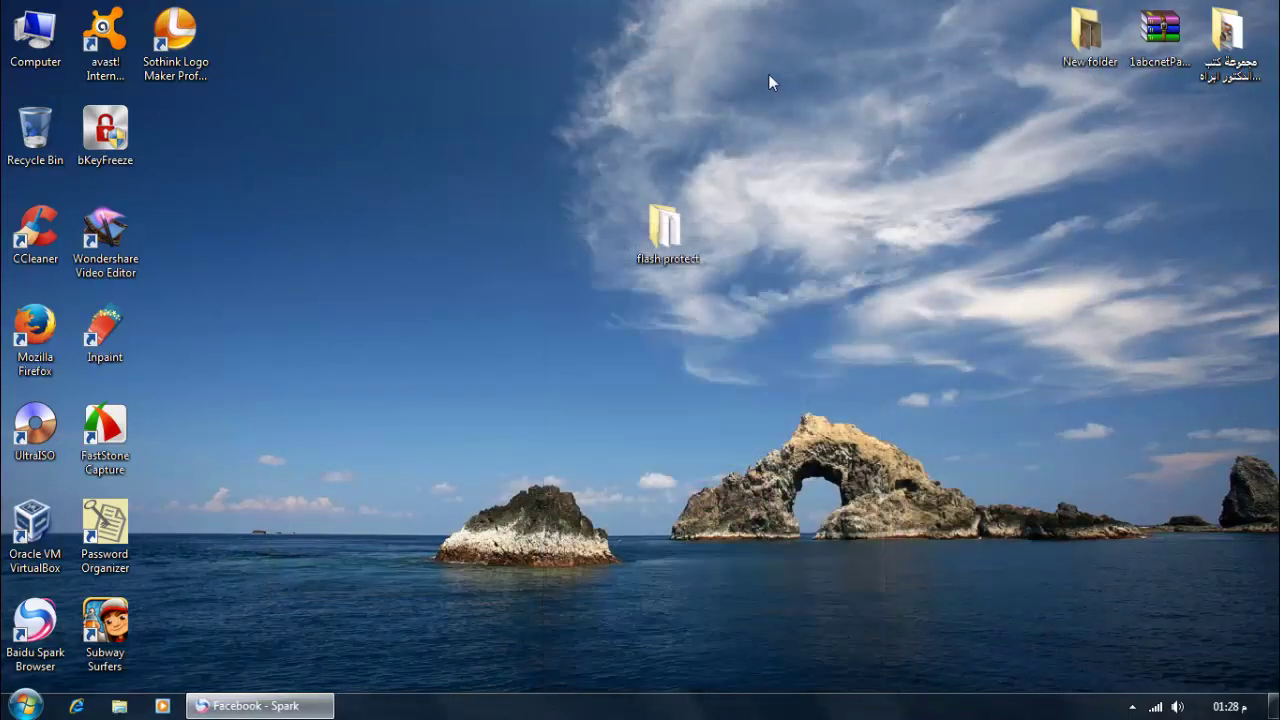
Copy the flash protect folder from the desktop into Removable Disk (G:).
right_click(663, 246)
click(709, 540)
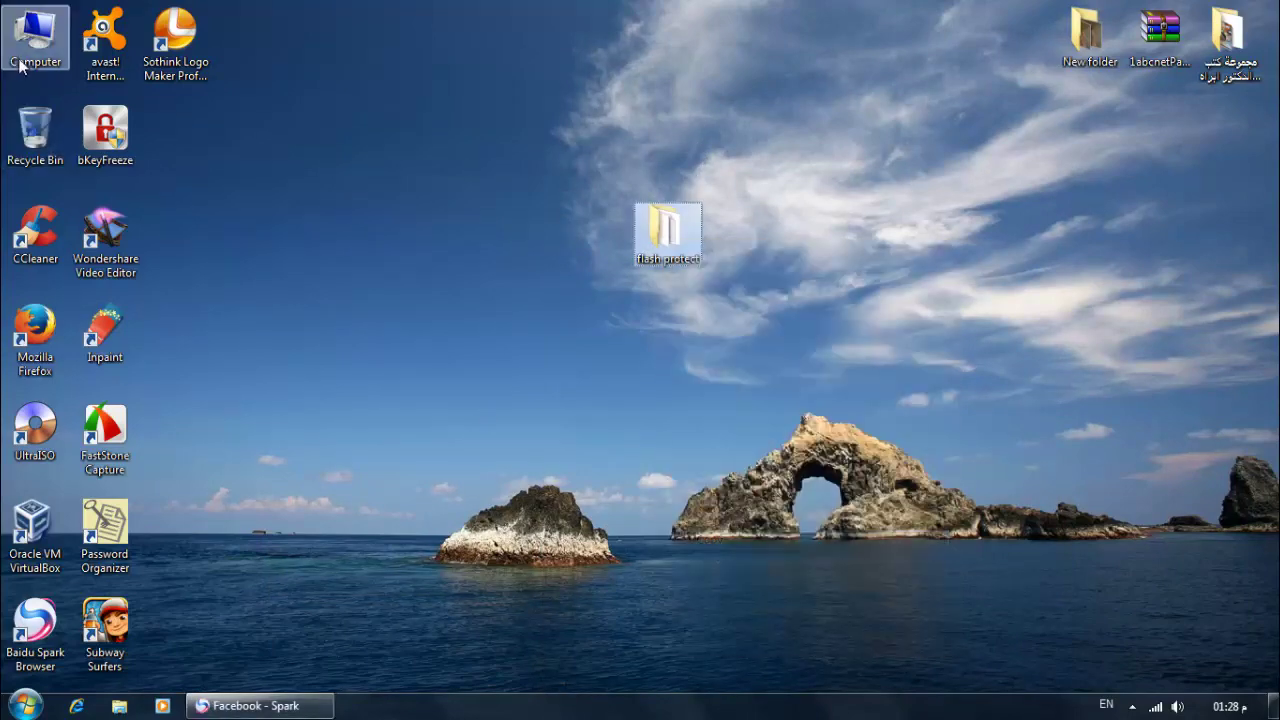
double_click(35, 35)
double_click(509, 300)
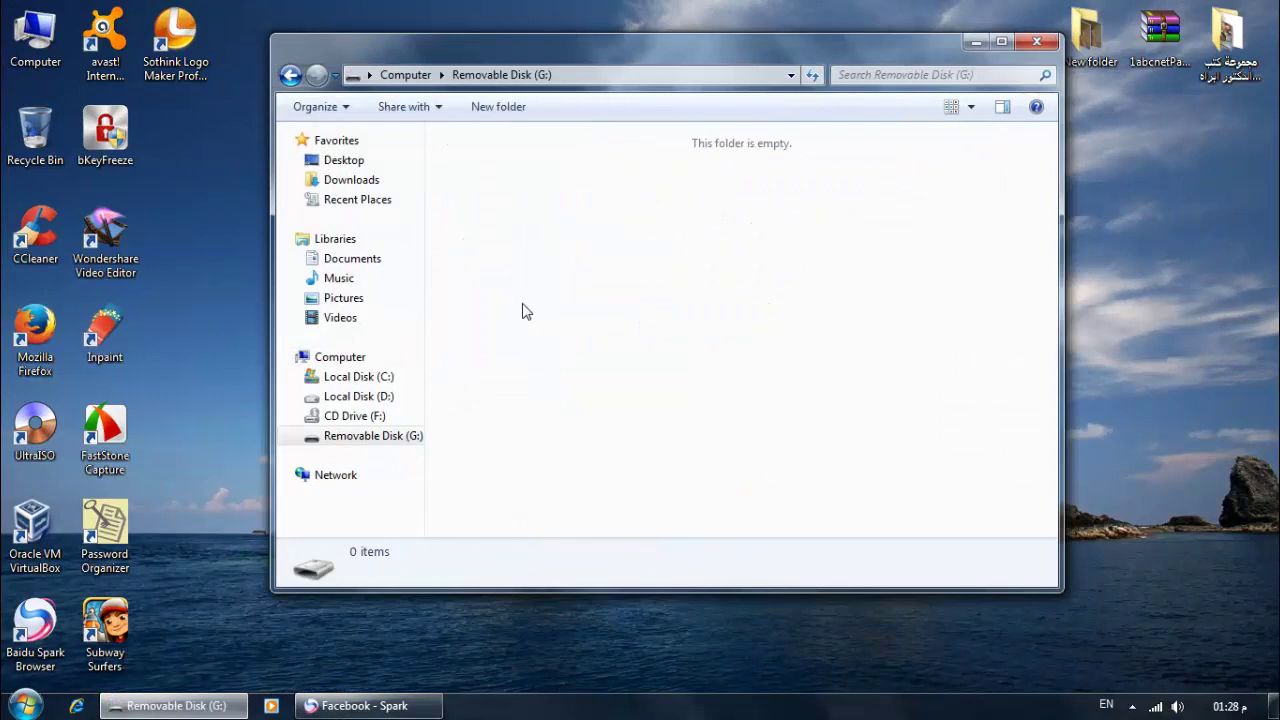
key(ctrl+v)
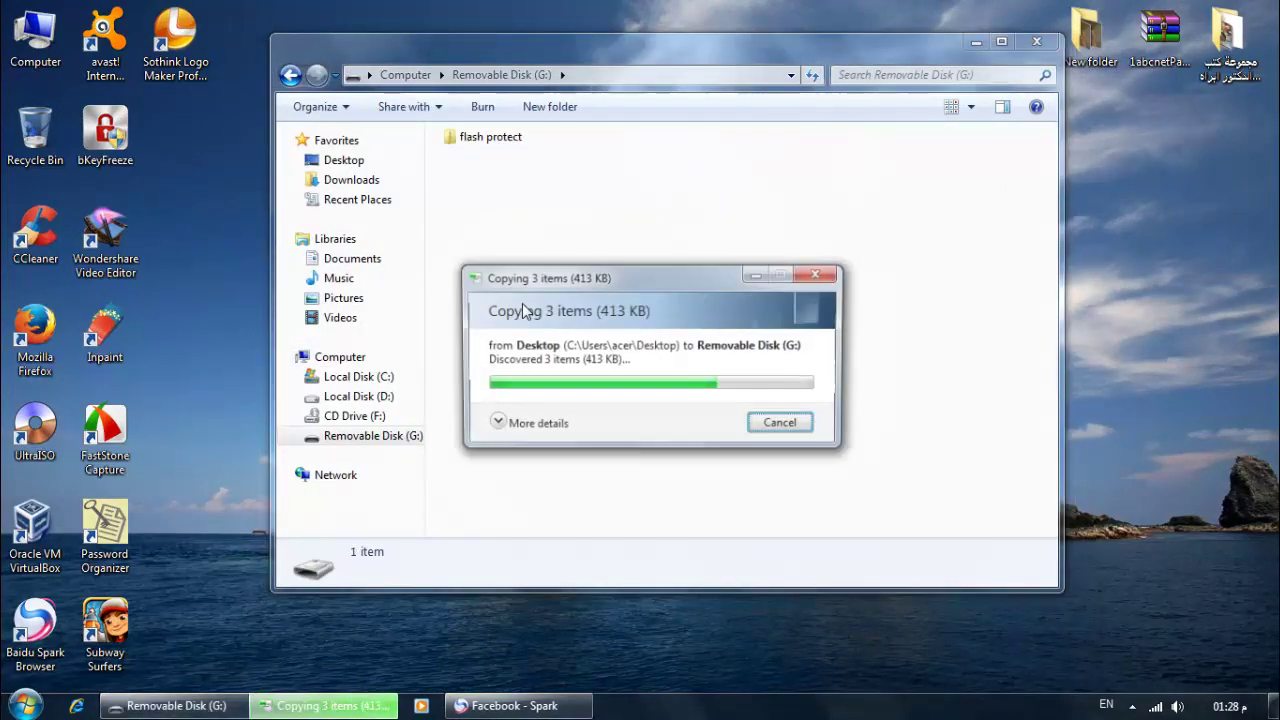
click(784, 231)
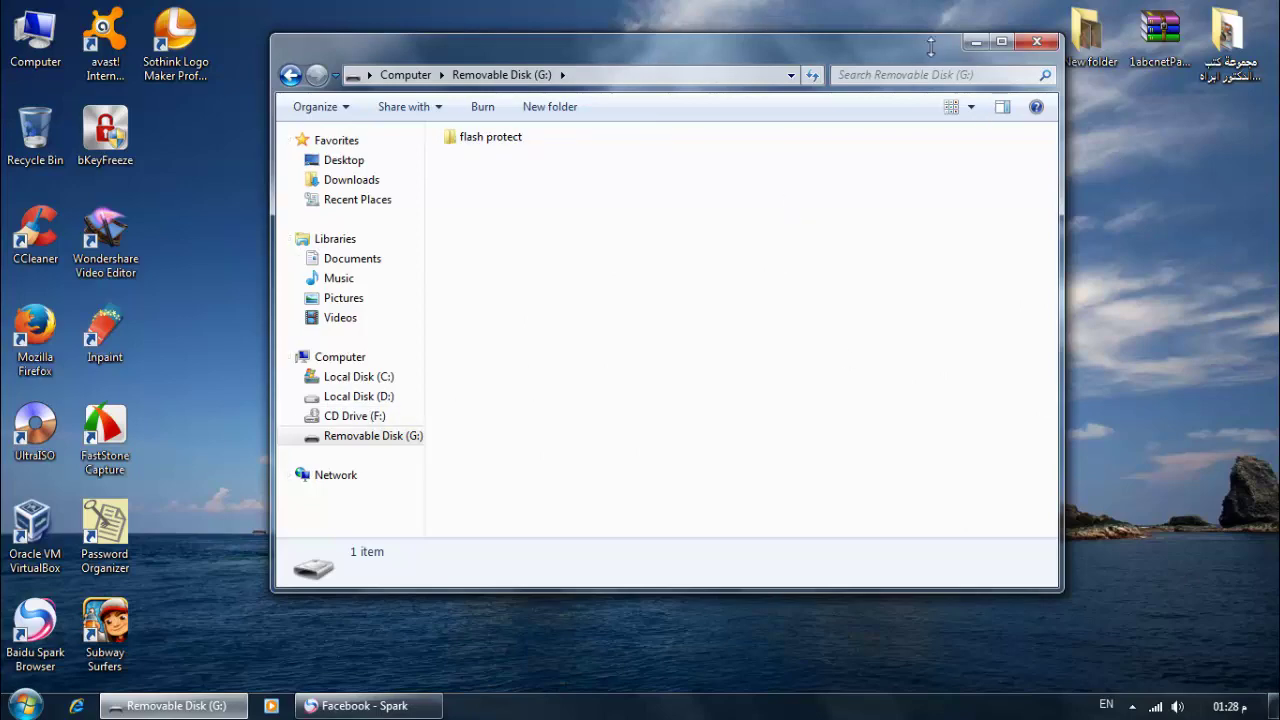
click(1021, 45)
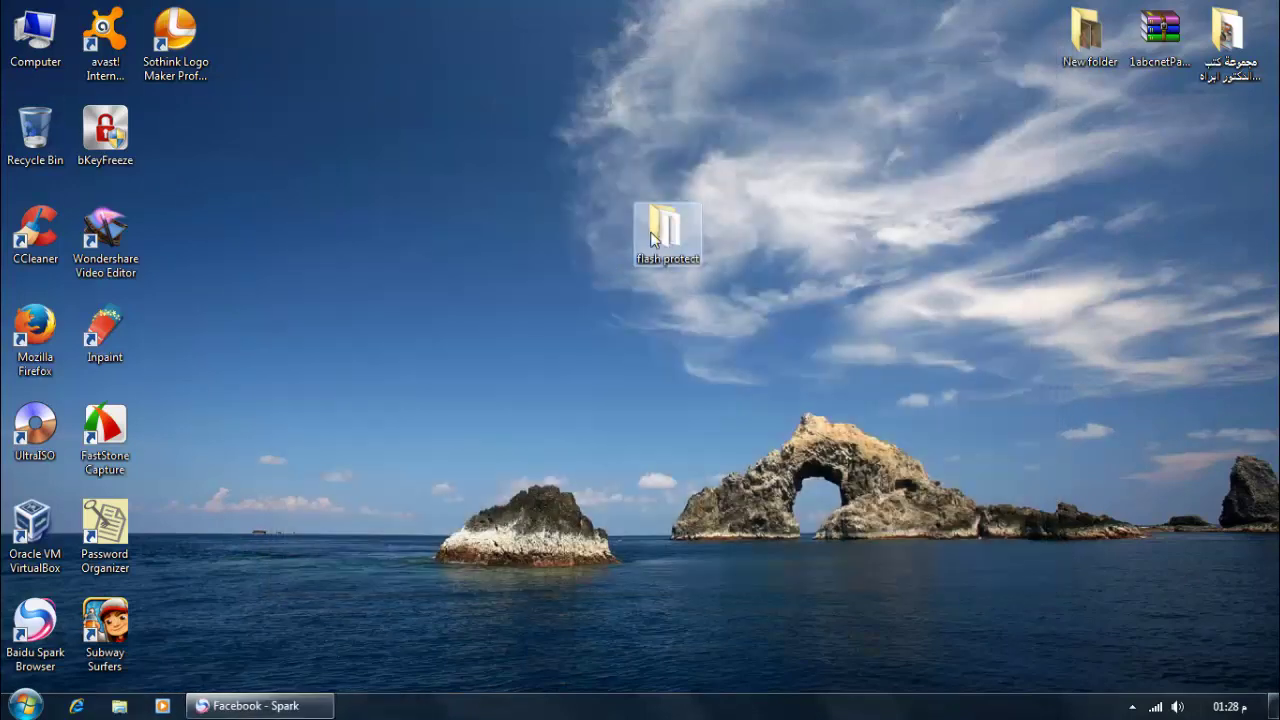
Run the DriveProtect application from the flash protect folder on the desktop.
double_click(650, 231)
click(488, 220)
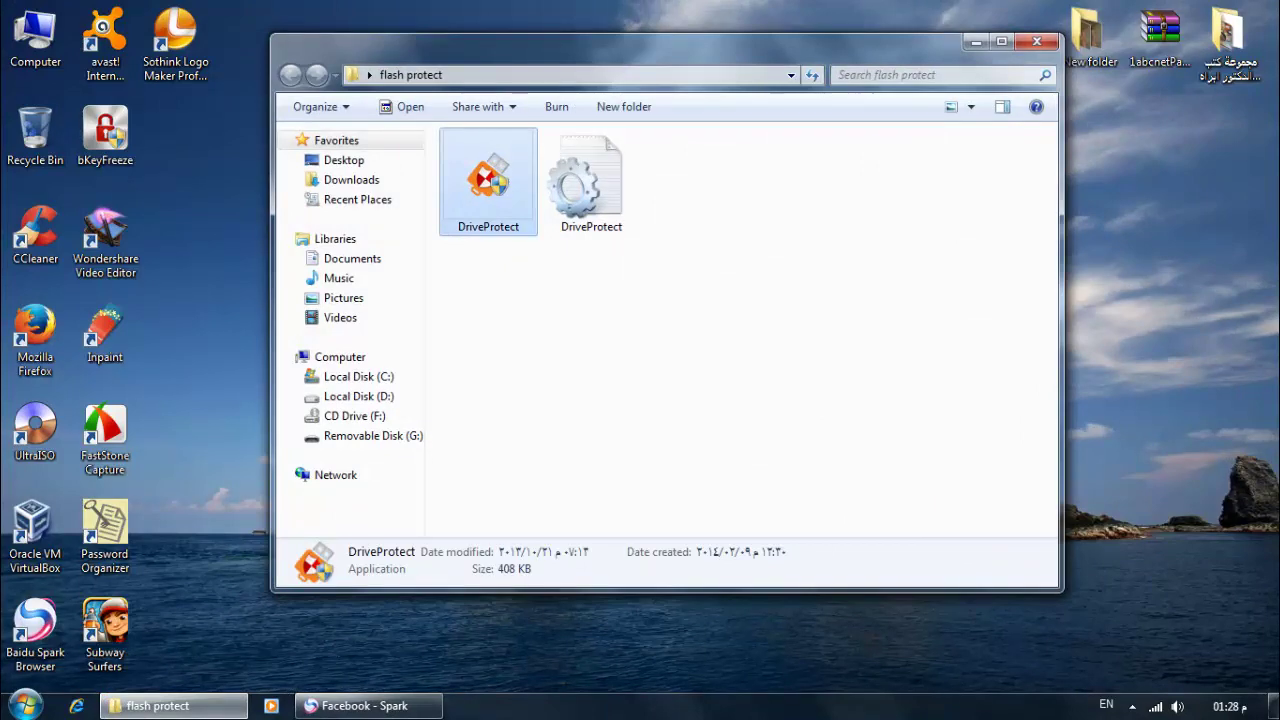
key(Return)
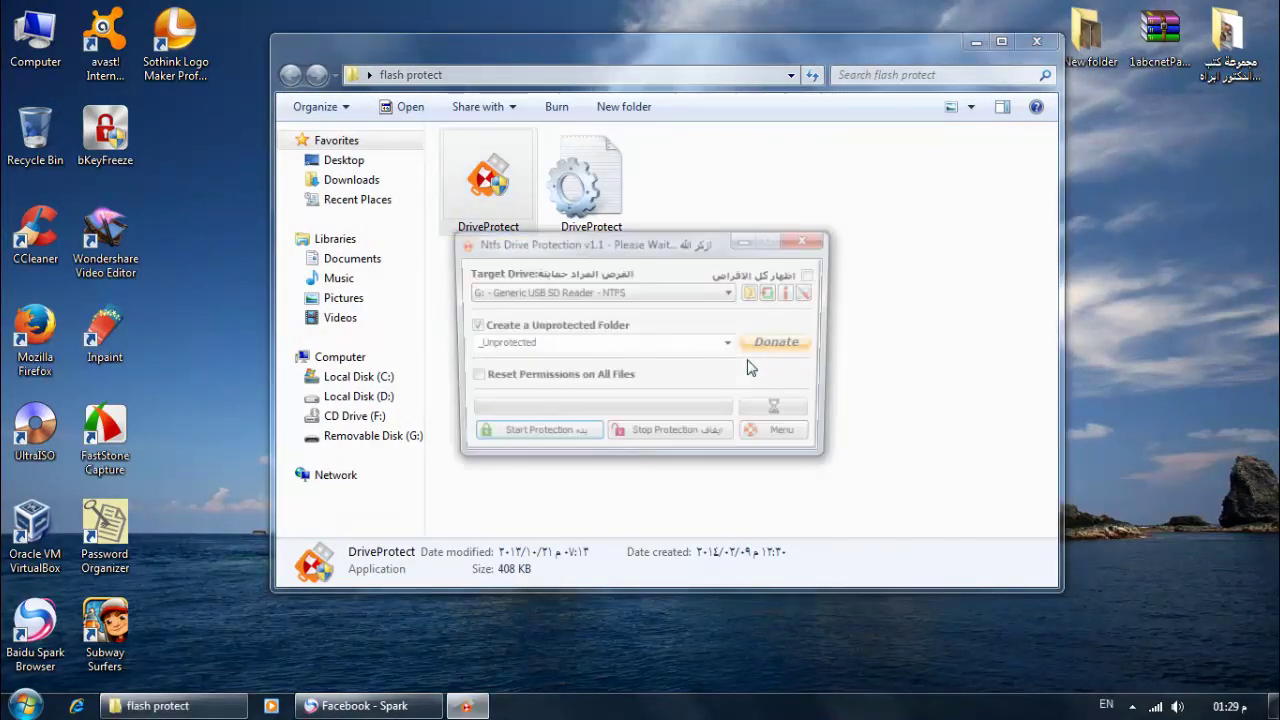
mouse_move(716, 261)
mouse_down()
mouse_move(749, 243)
mouse_move(734, 245)
mouse_up()
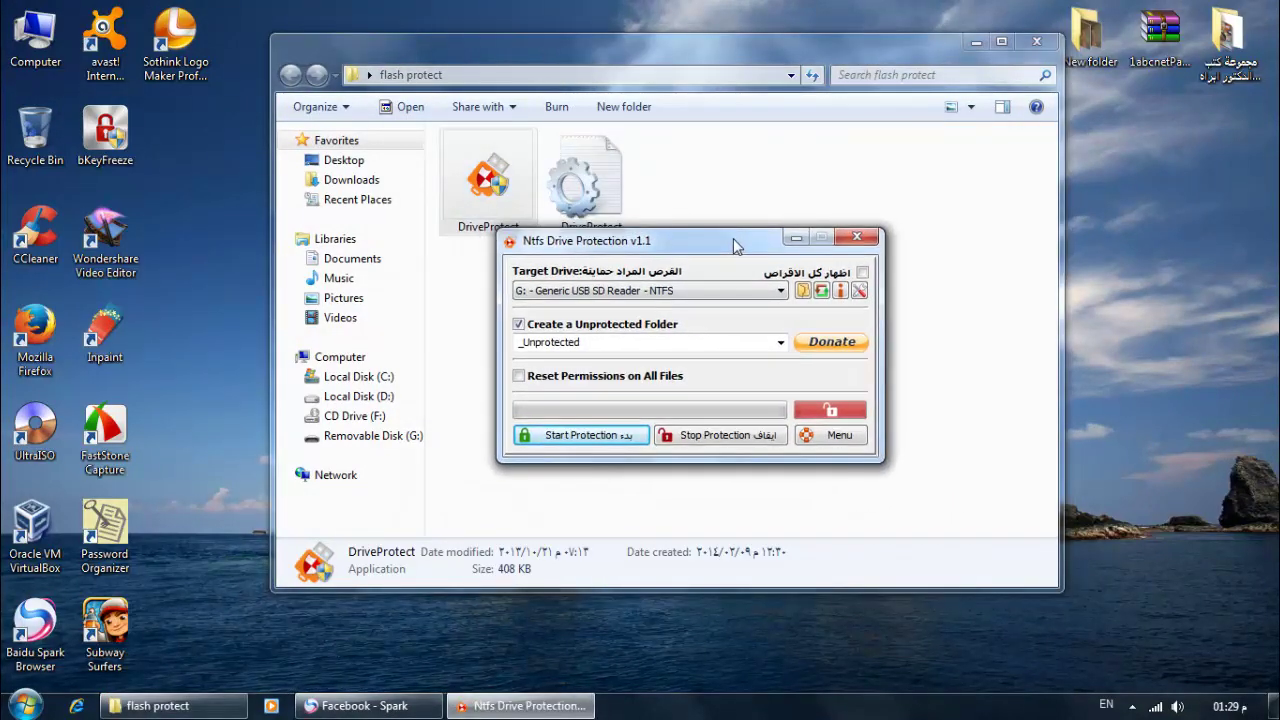
Start protection on target drive G: with an _Unprotected folder created, and close the protection tool and its folder.
click(688, 291)
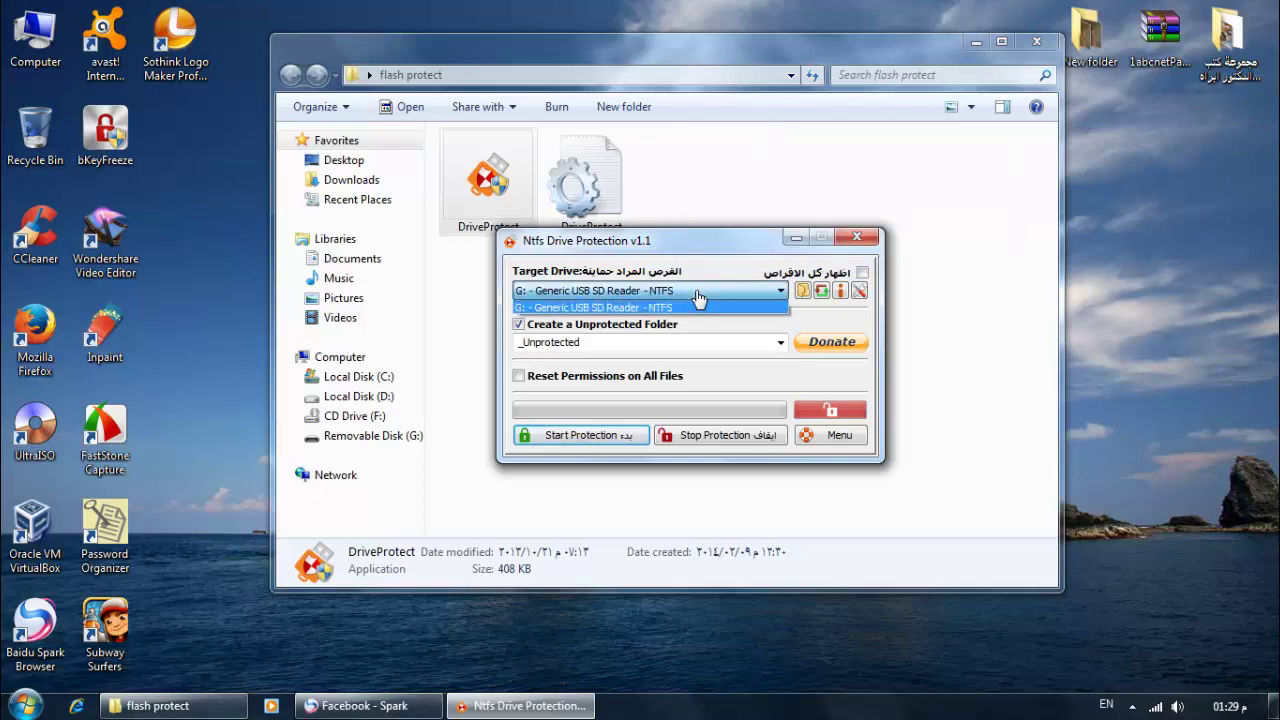
click(688, 300)
click(657, 290)
click(690, 302)
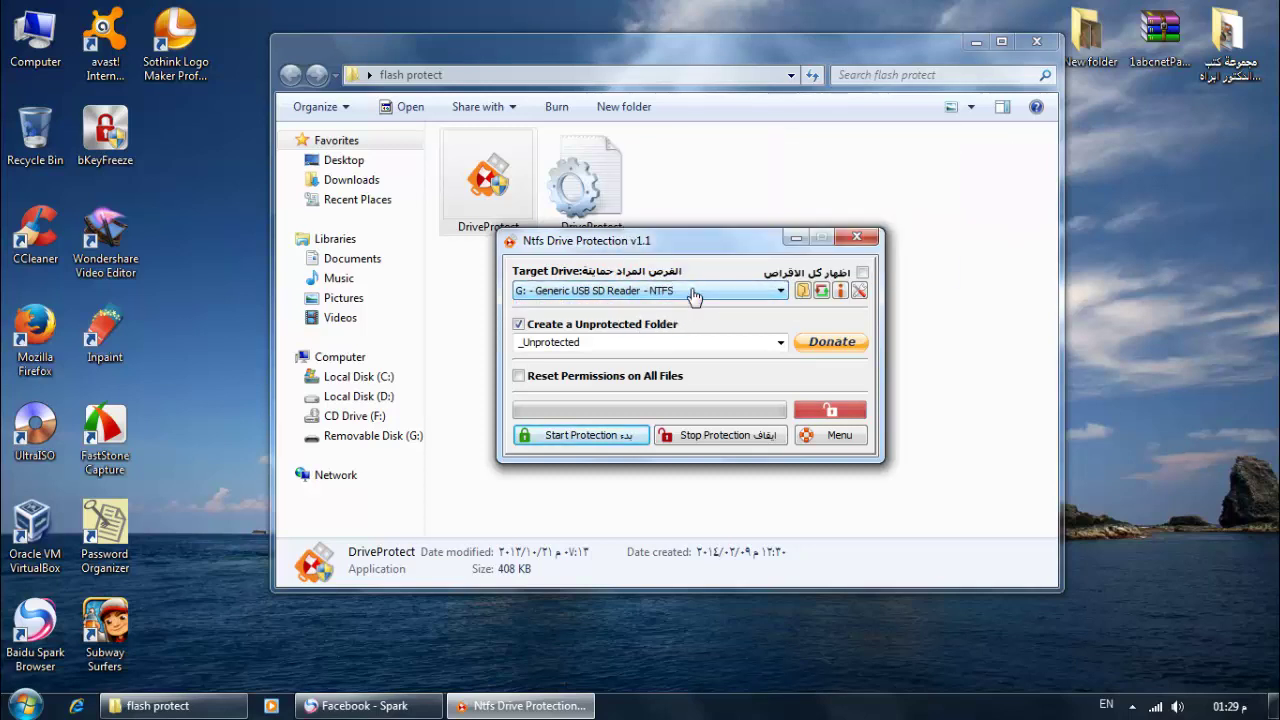
mouse_move(693, 296)
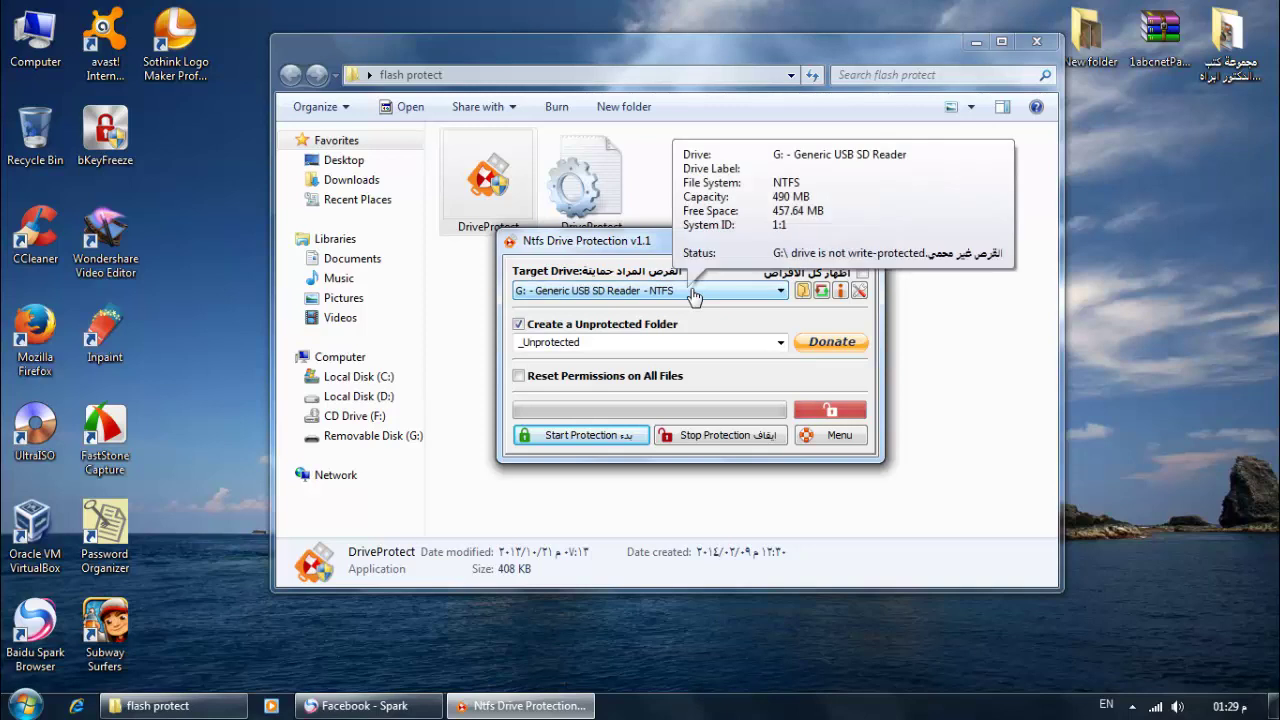
click(609, 442)
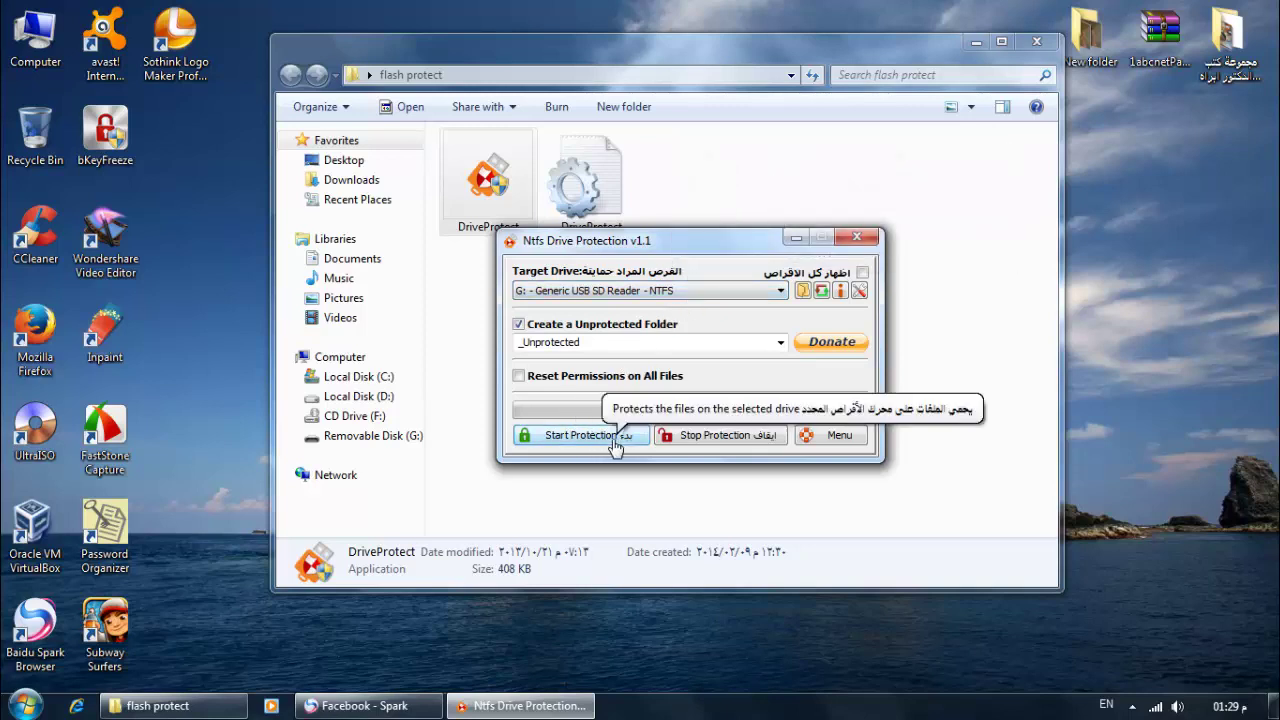
click(611, 440)
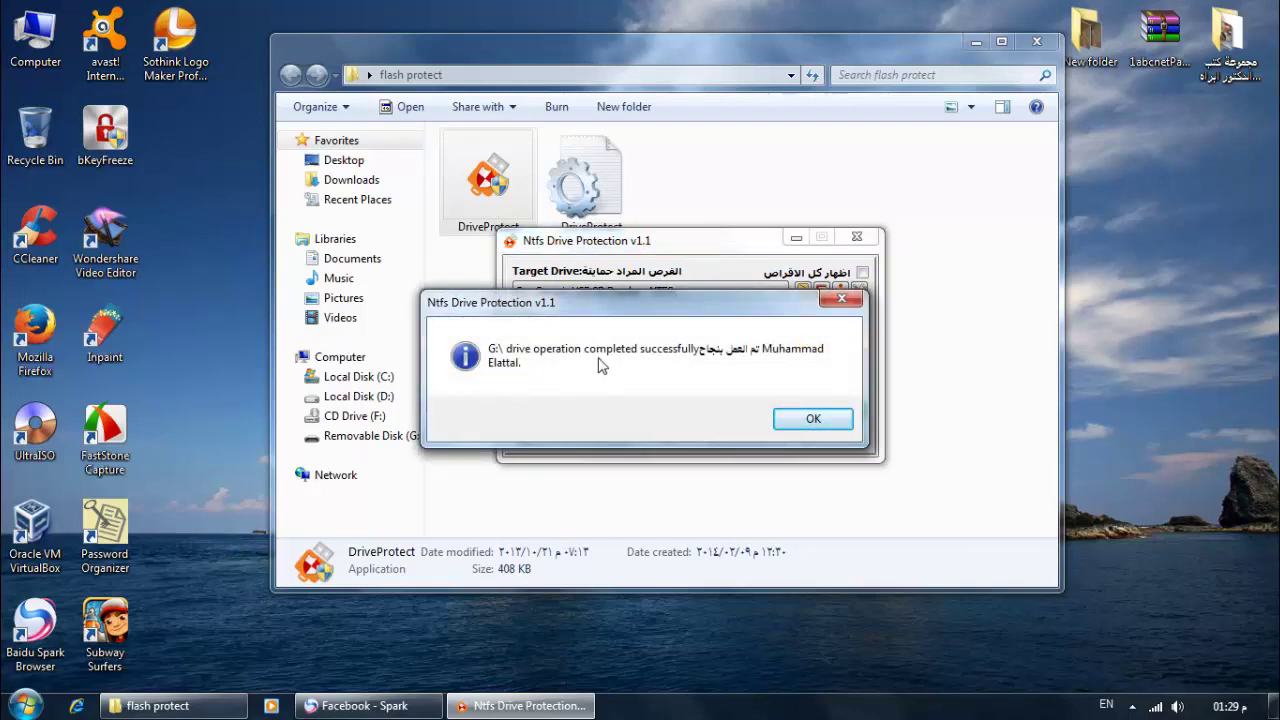
click(816, 422)
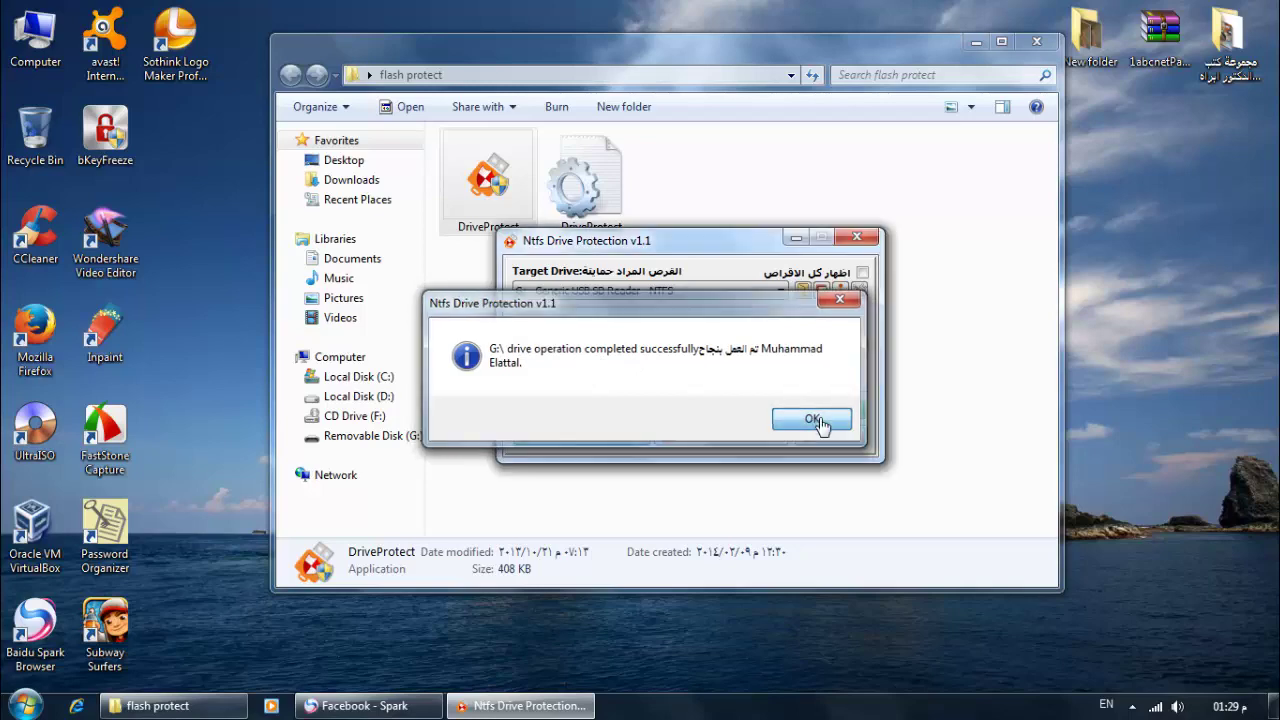
click(857, 237)
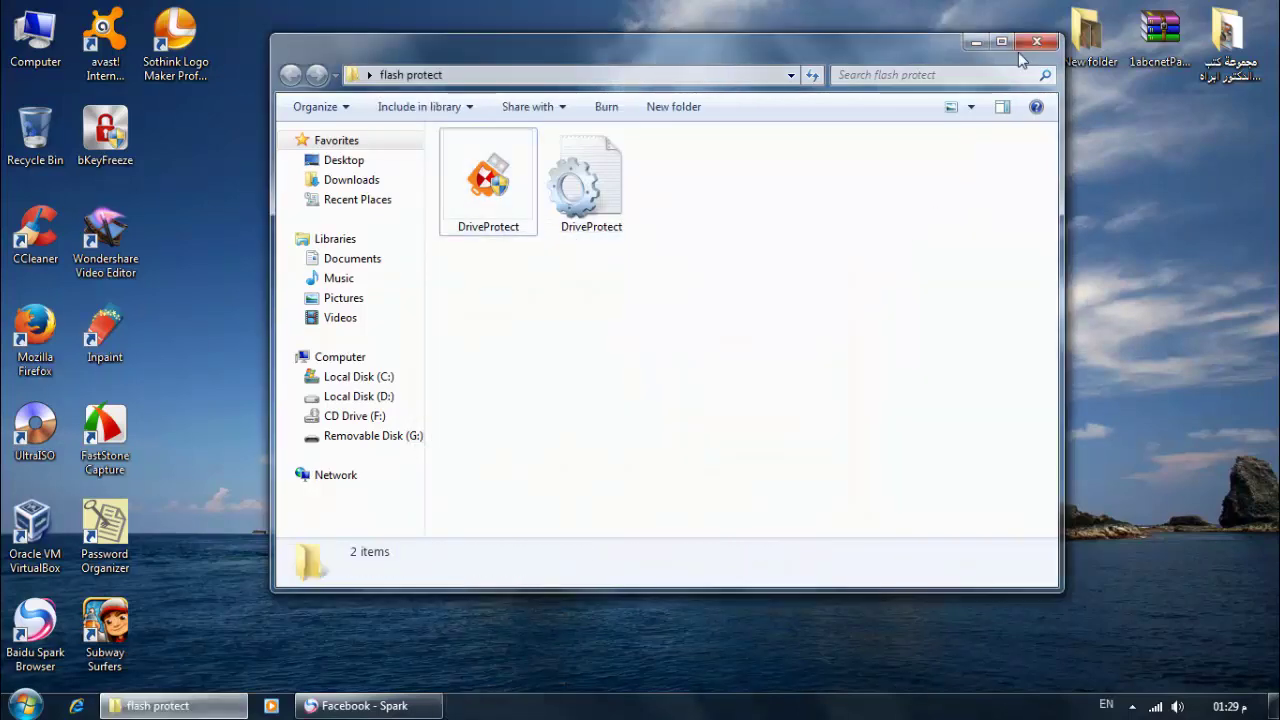
click(1026, 46)
Create a text document on the desktop, keeping its default name.
right_click(461, 192)
mouse_move(600, 396)
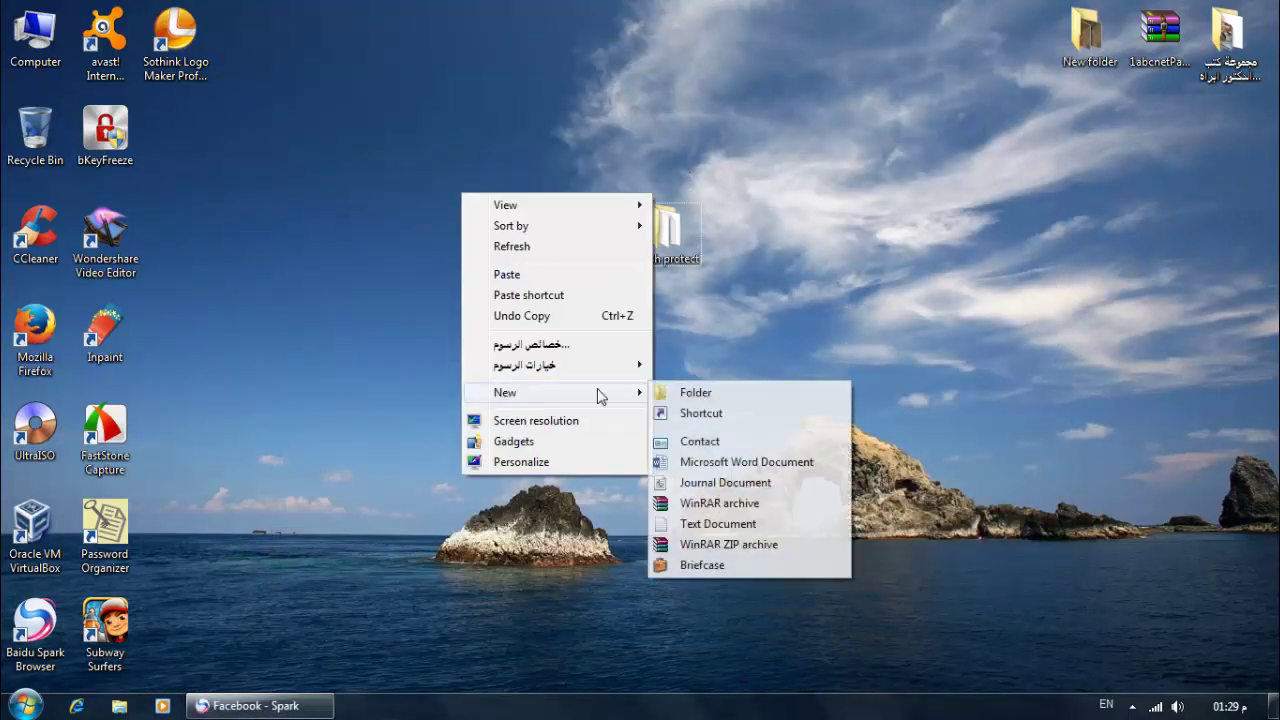
click(700, 523)
key(Return)
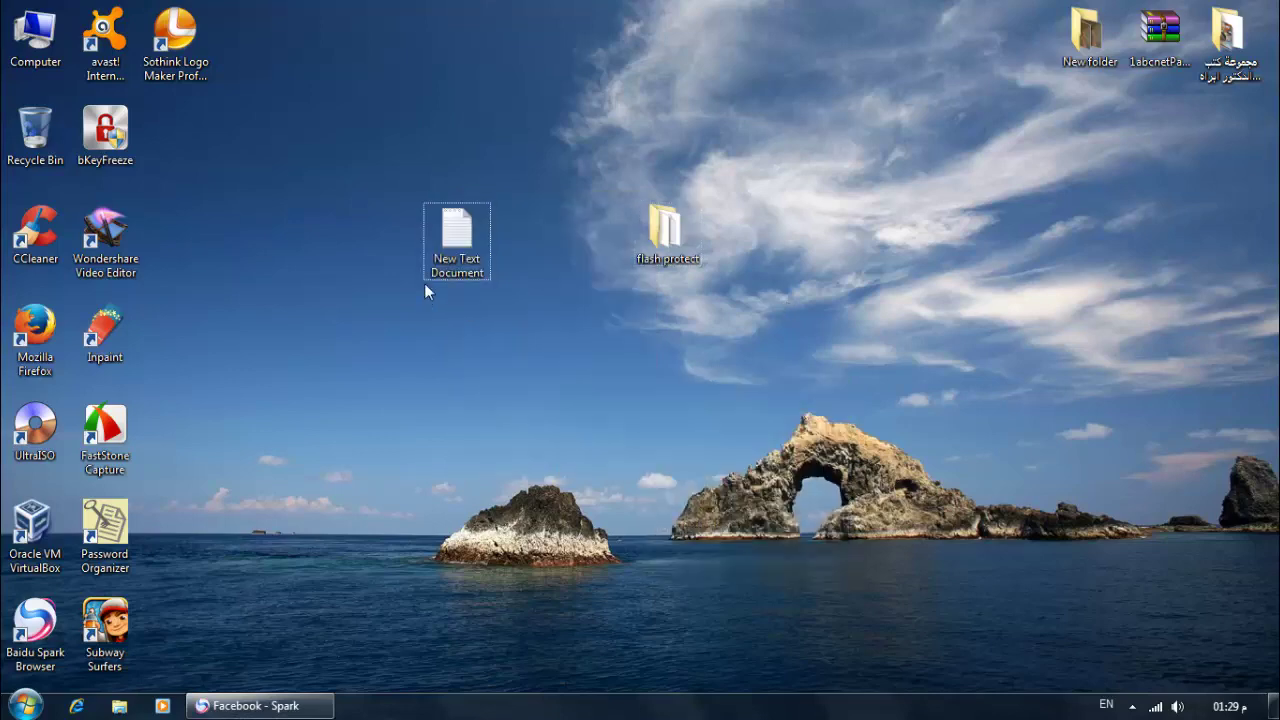
Try to paste New Text Document from the desktop into Removable Disk (G:), retrying twice before cancelling.
right_click(462, 242)
click(505, 533)
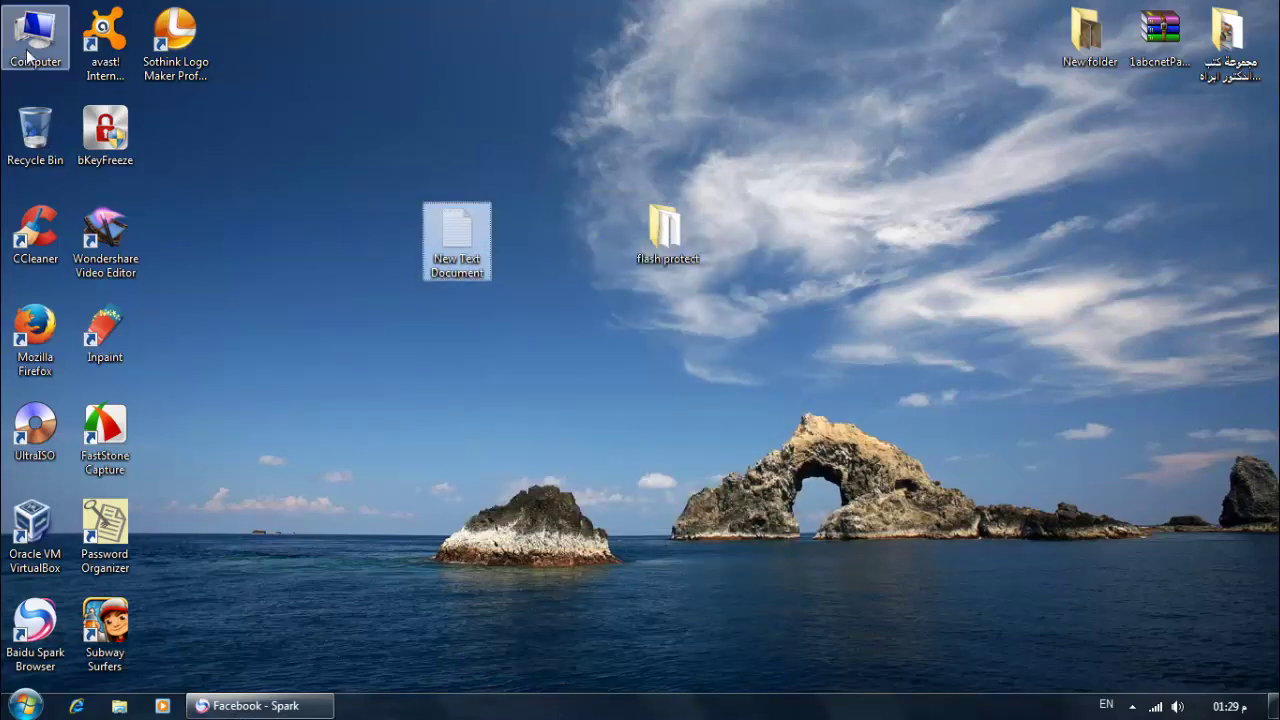
double_click(28, 55)
double_click(530, 304)
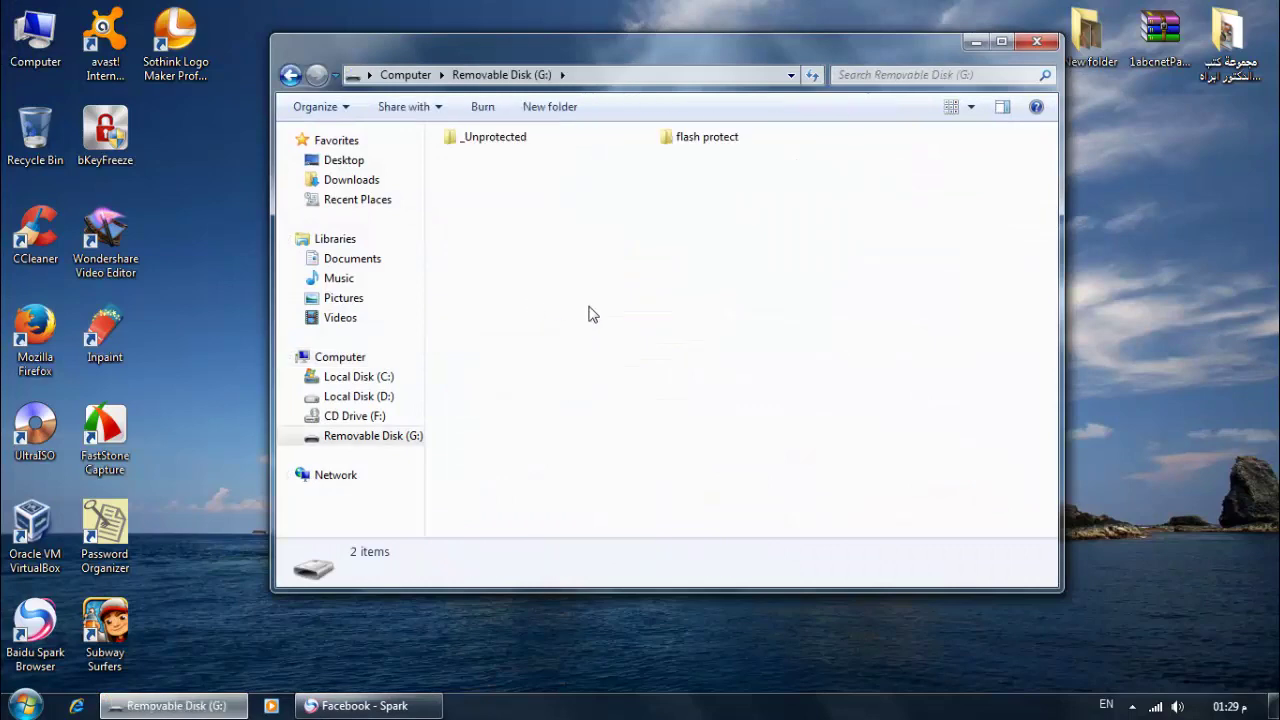
right_click(604, 265)
click(657, 395)
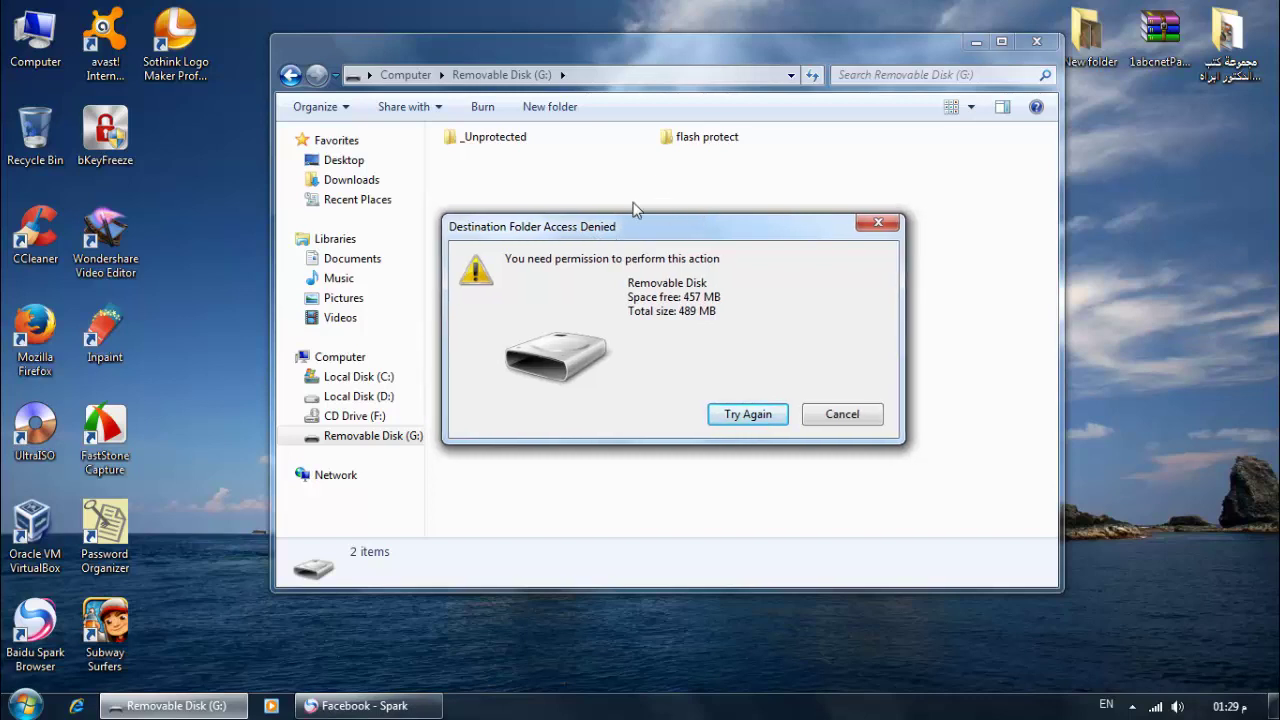
click(752, 414)
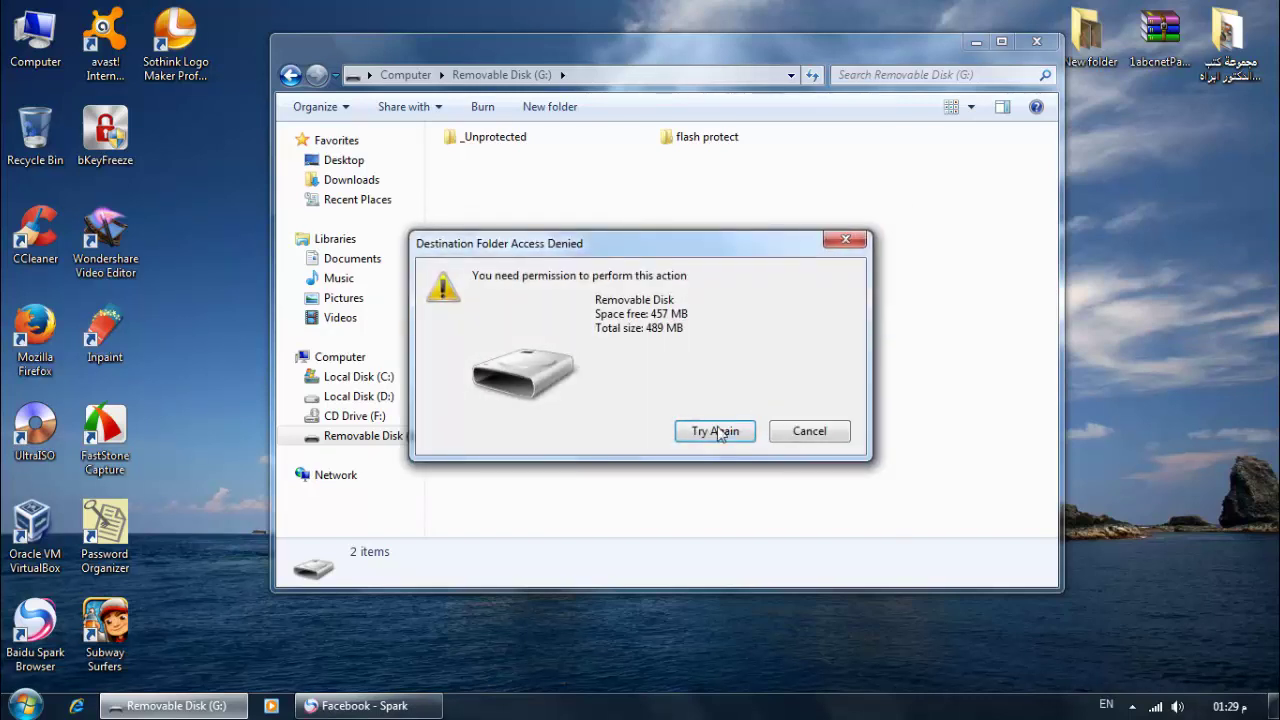
click(718, 430)
click(810, 438)
Look inside the _Unprotected folder on Removable Disk (G:), return to the drive's root and close the window.
click(486, 141)
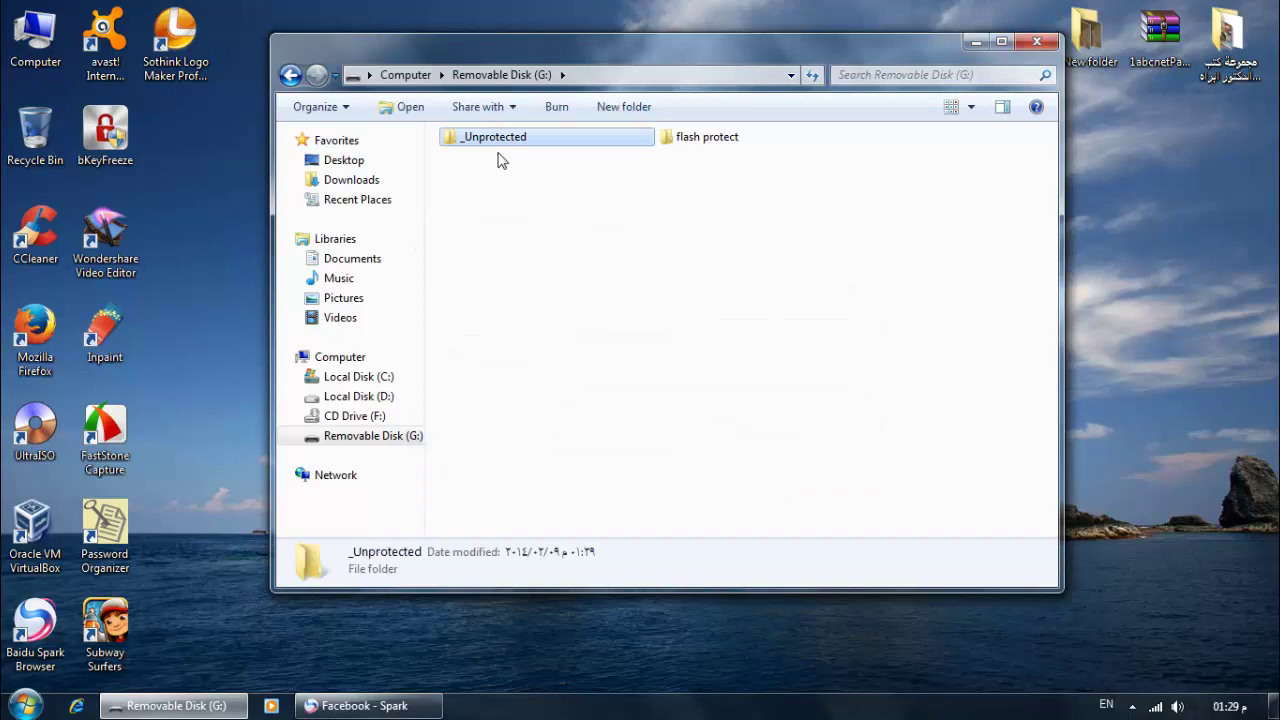
double_click(498, 143)
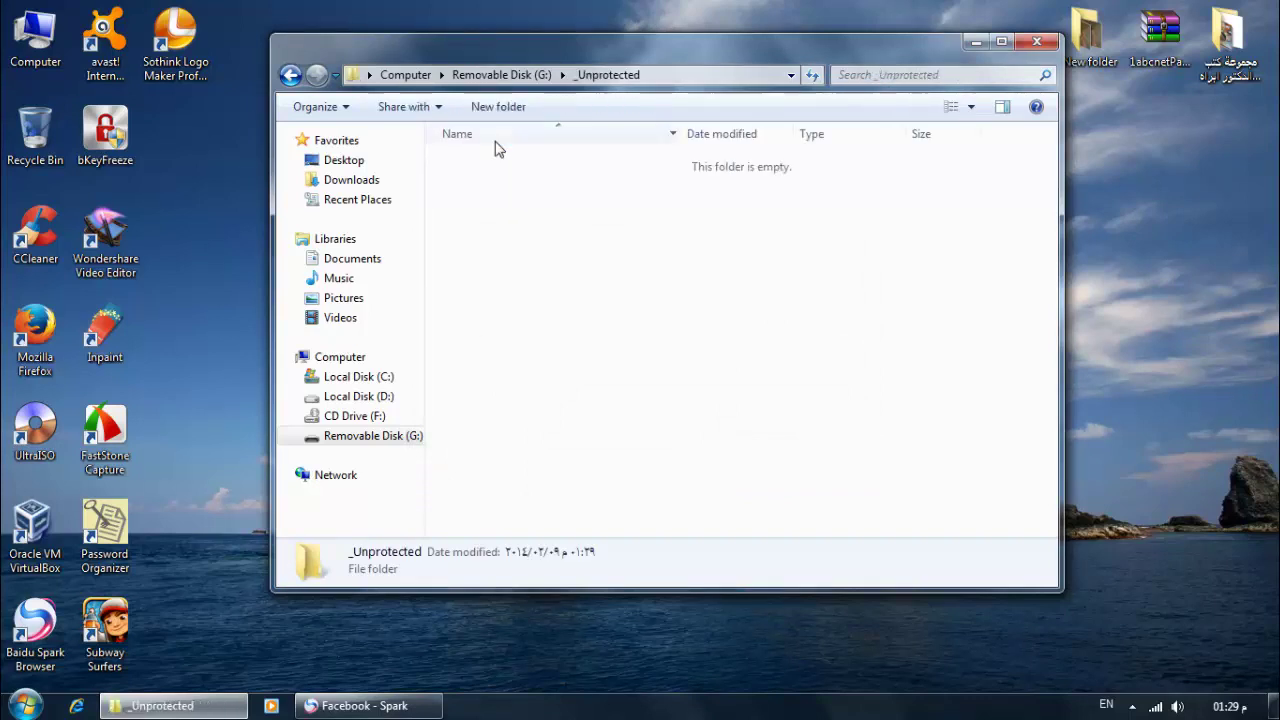
click(290, 76)
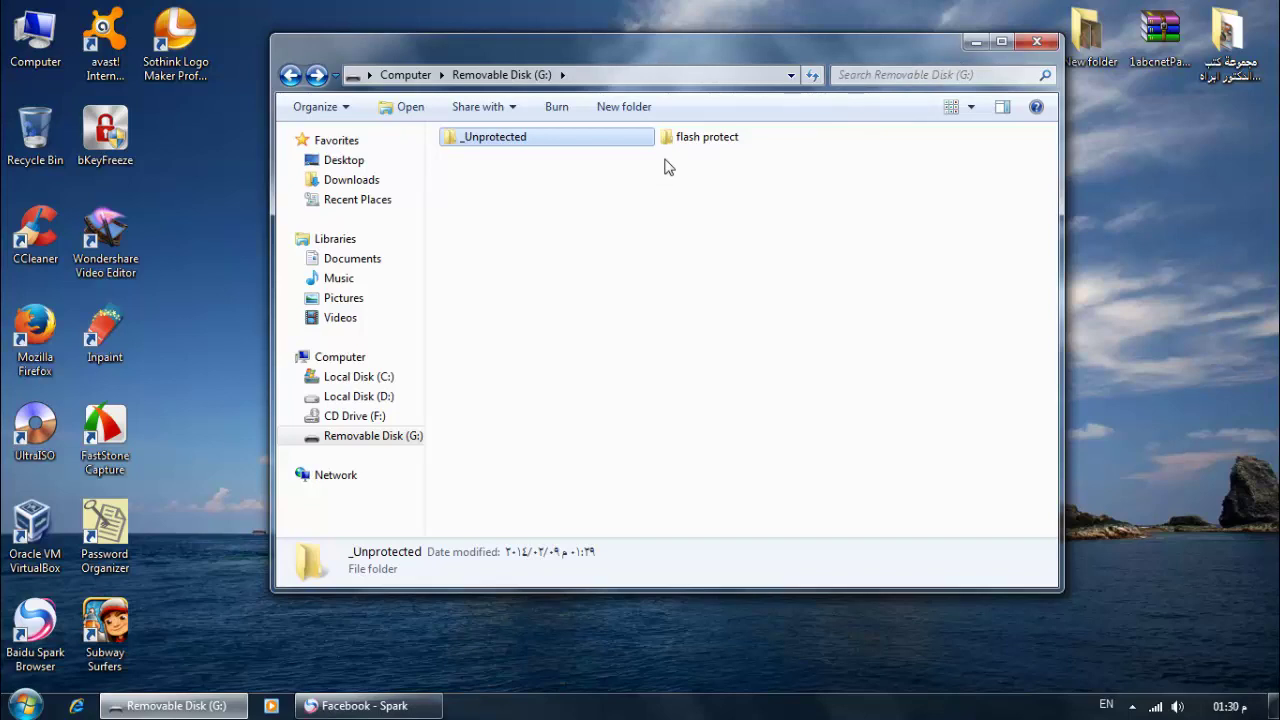
click(700, 288)
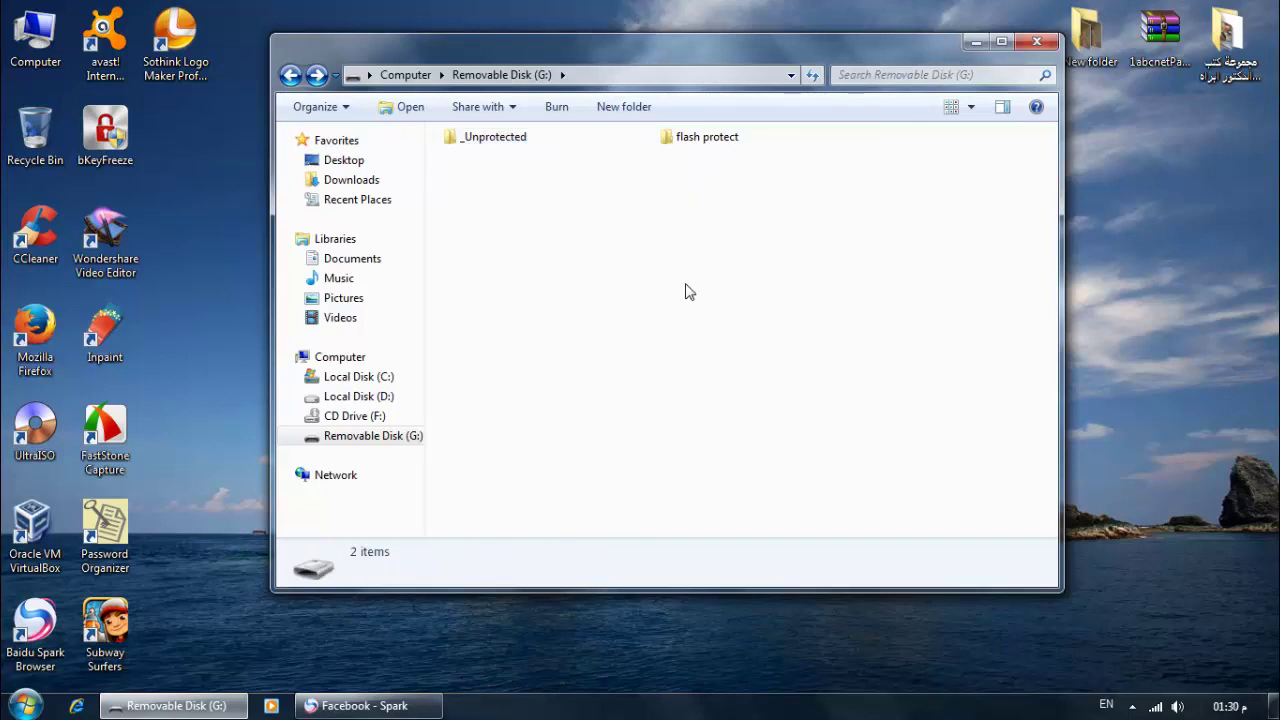
click(1040, 42)
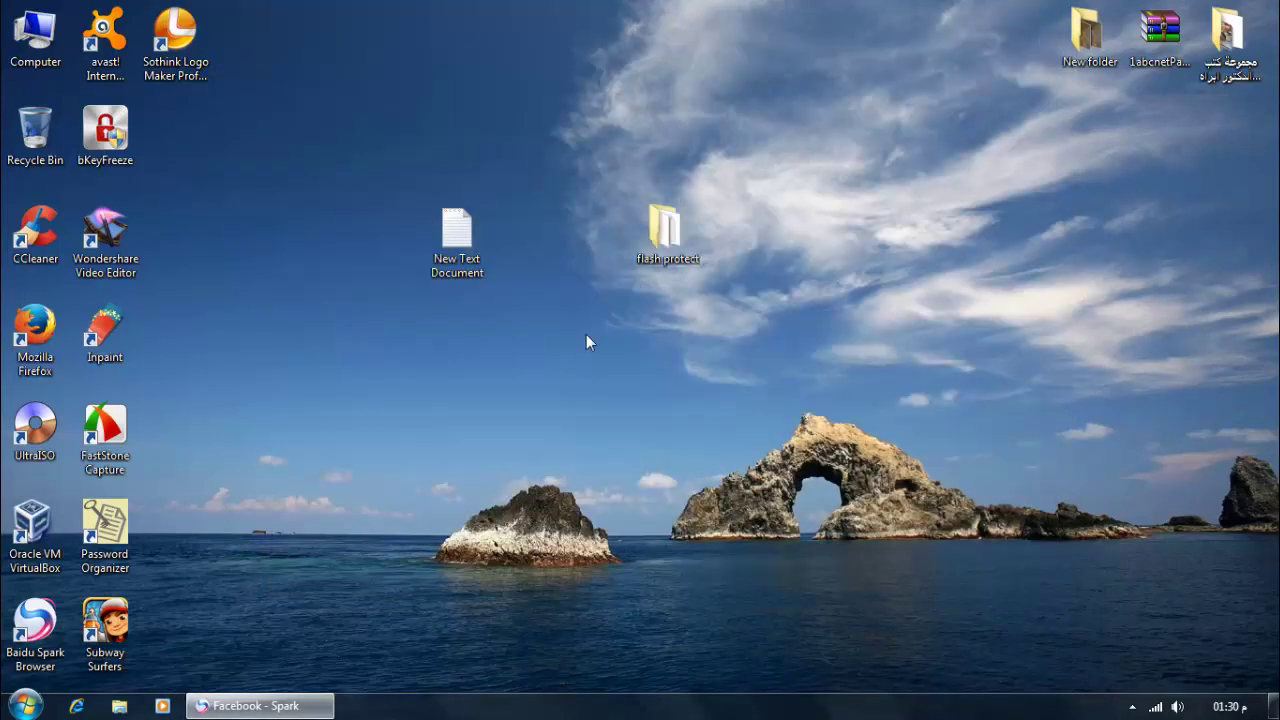
Run the DriveProtect application from the desktop's flash protect folder and close the folder window.
click(666, 230)
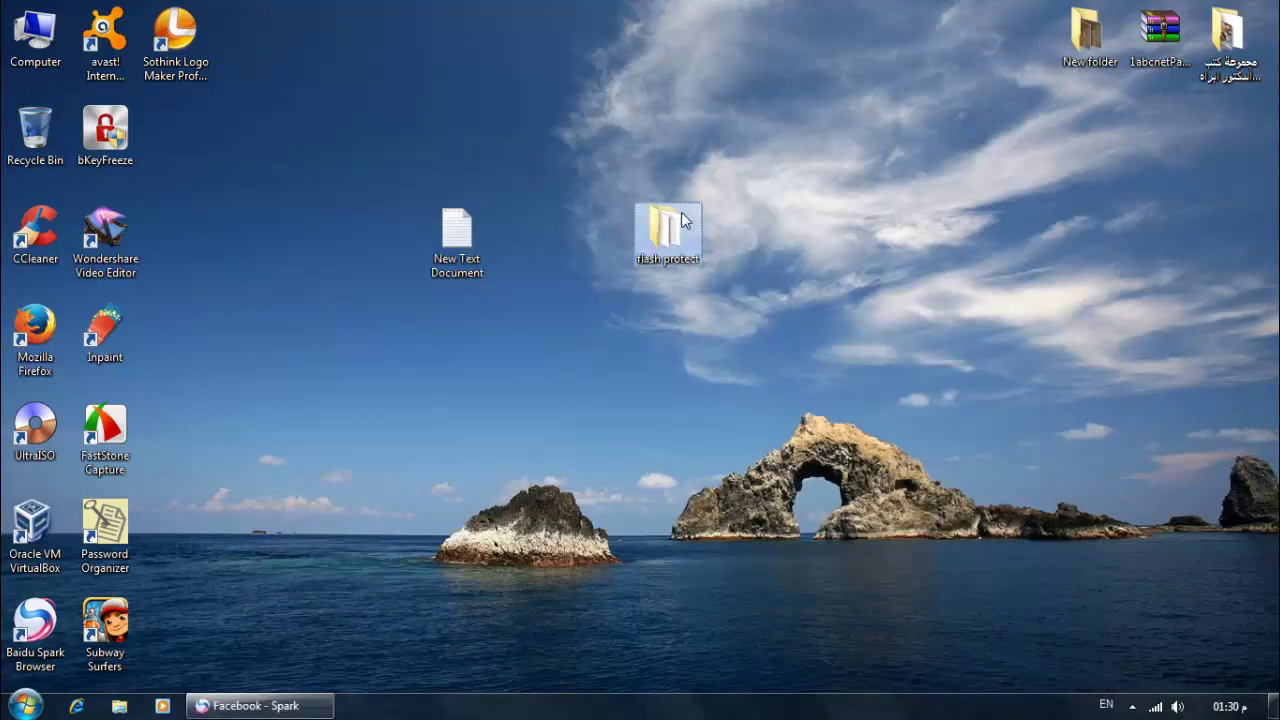
double_click(666, 232)
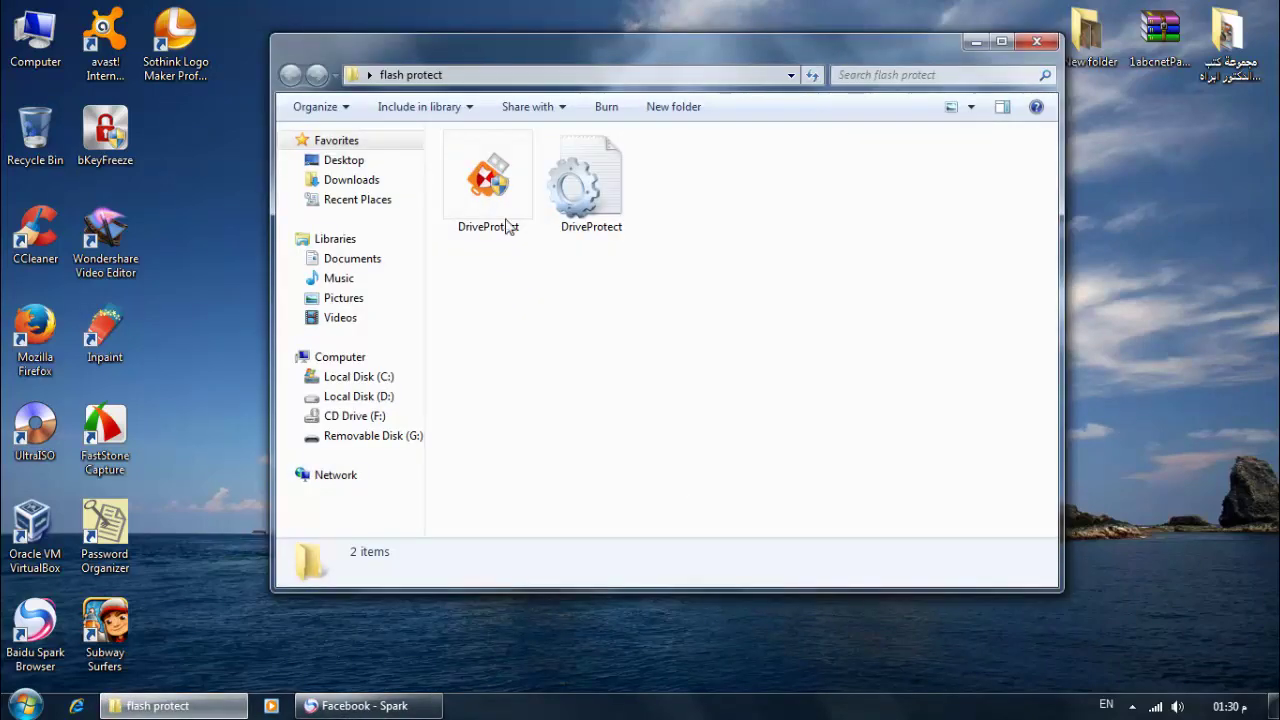
click(508, 224)
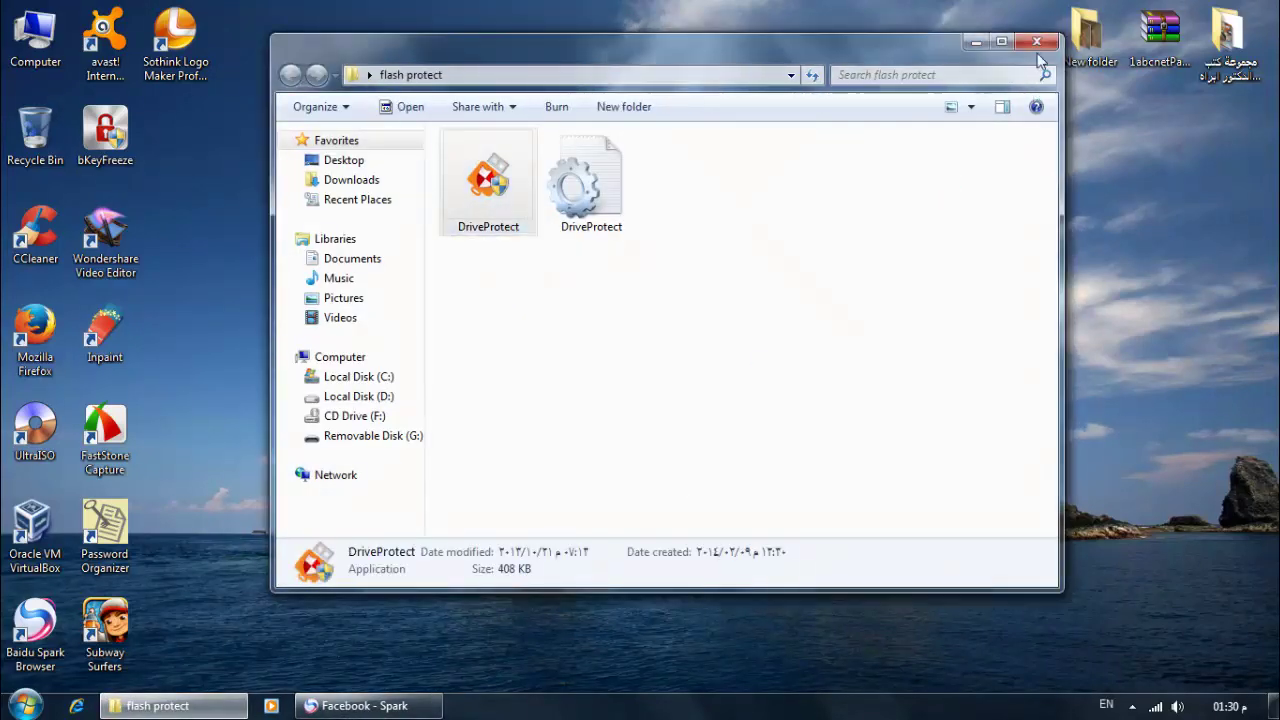
click(1038, 43)
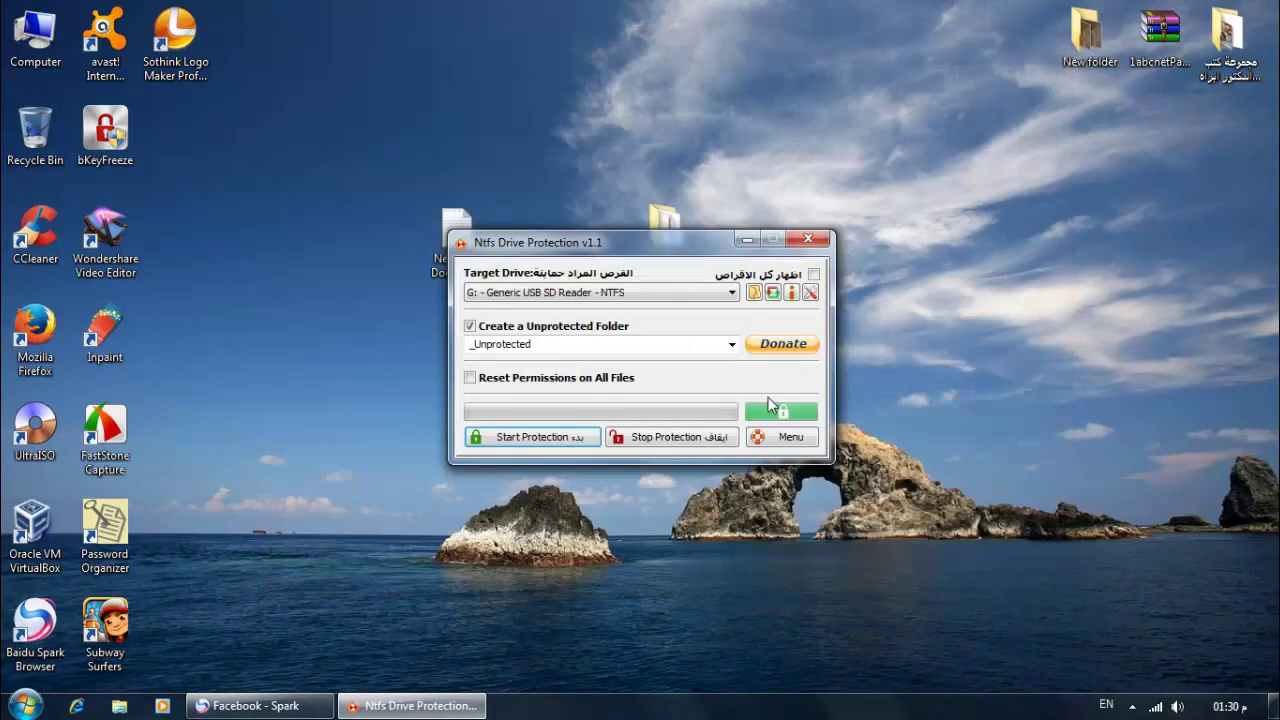
Stop the protection on target drive G:, acknowledge the completed operation and close the protection tool.
click(686, 443)
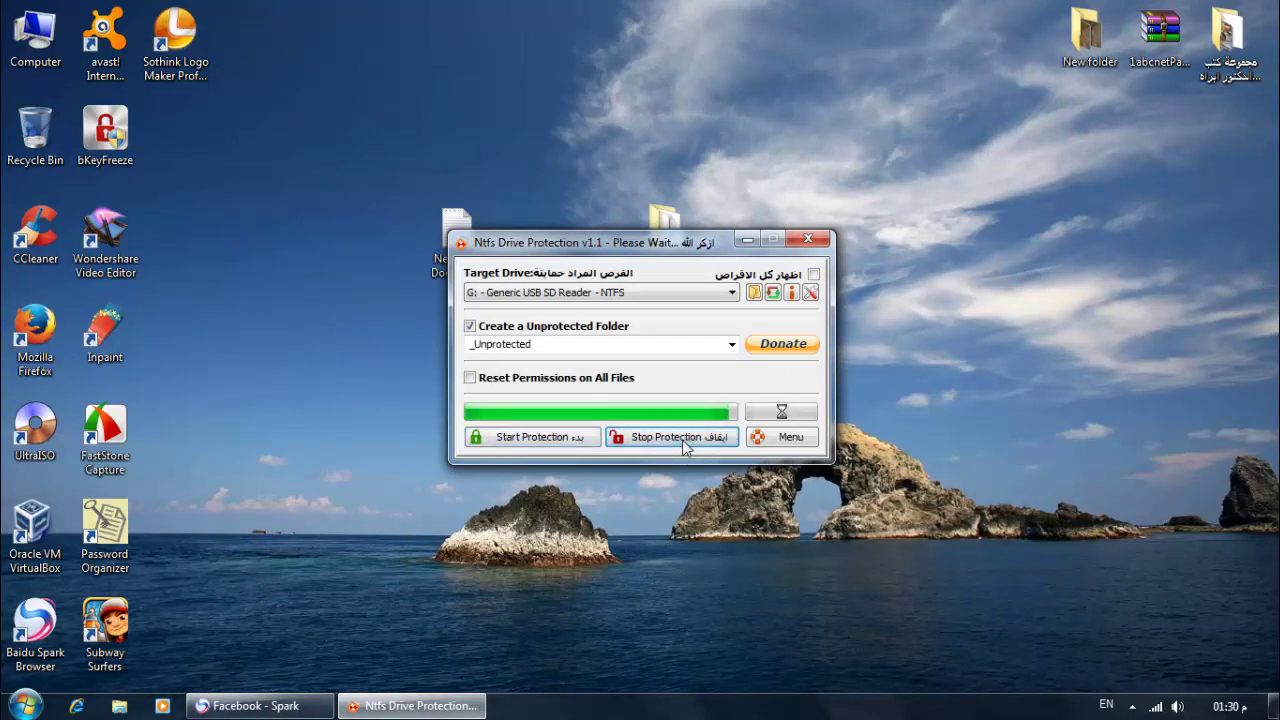
click(812, 419)
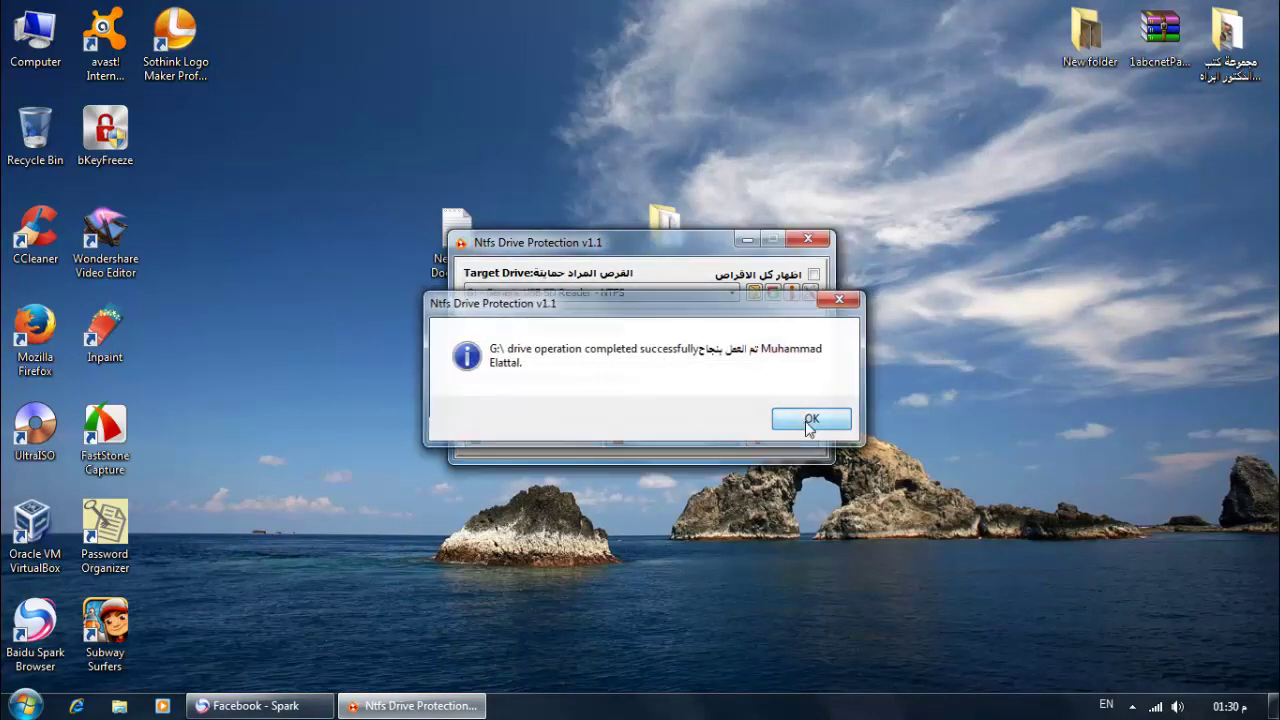
click(819, 243)
Move New Text Document from the desktop into the root of Removable Disk (G:) and close the drive window.
right_click(482, 250)
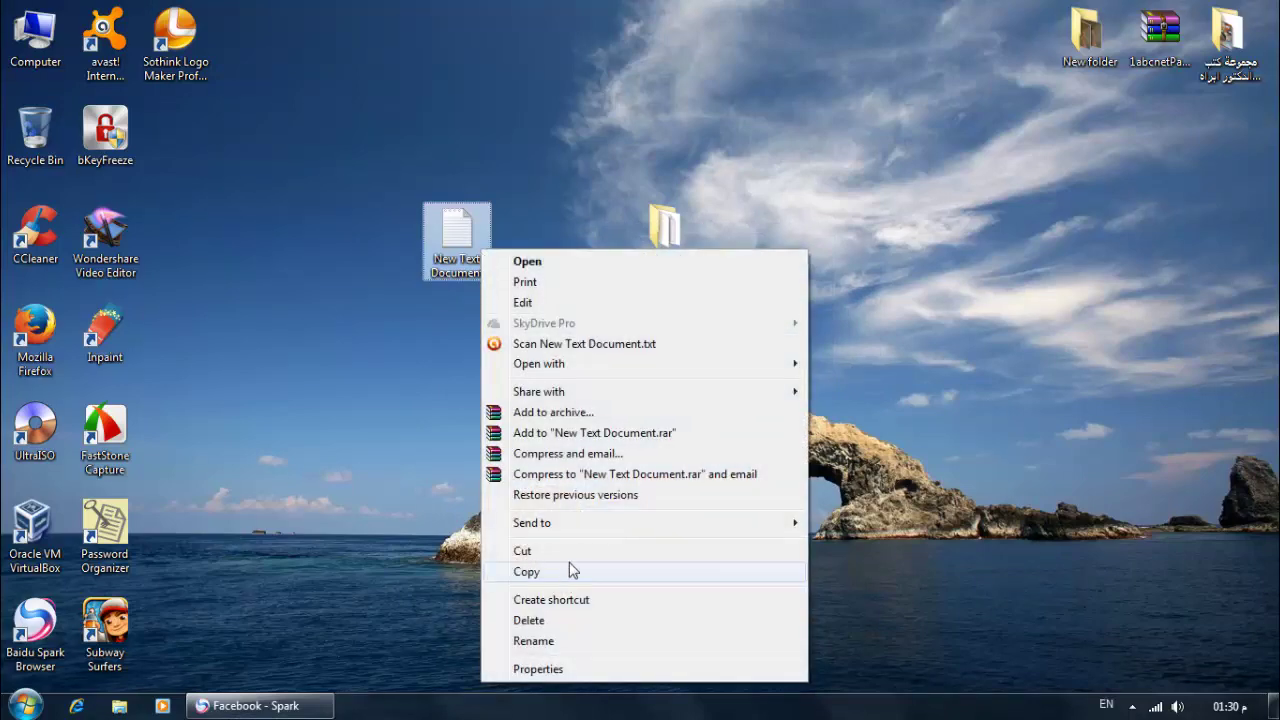
click(522, 551)
double_click(45, 50)
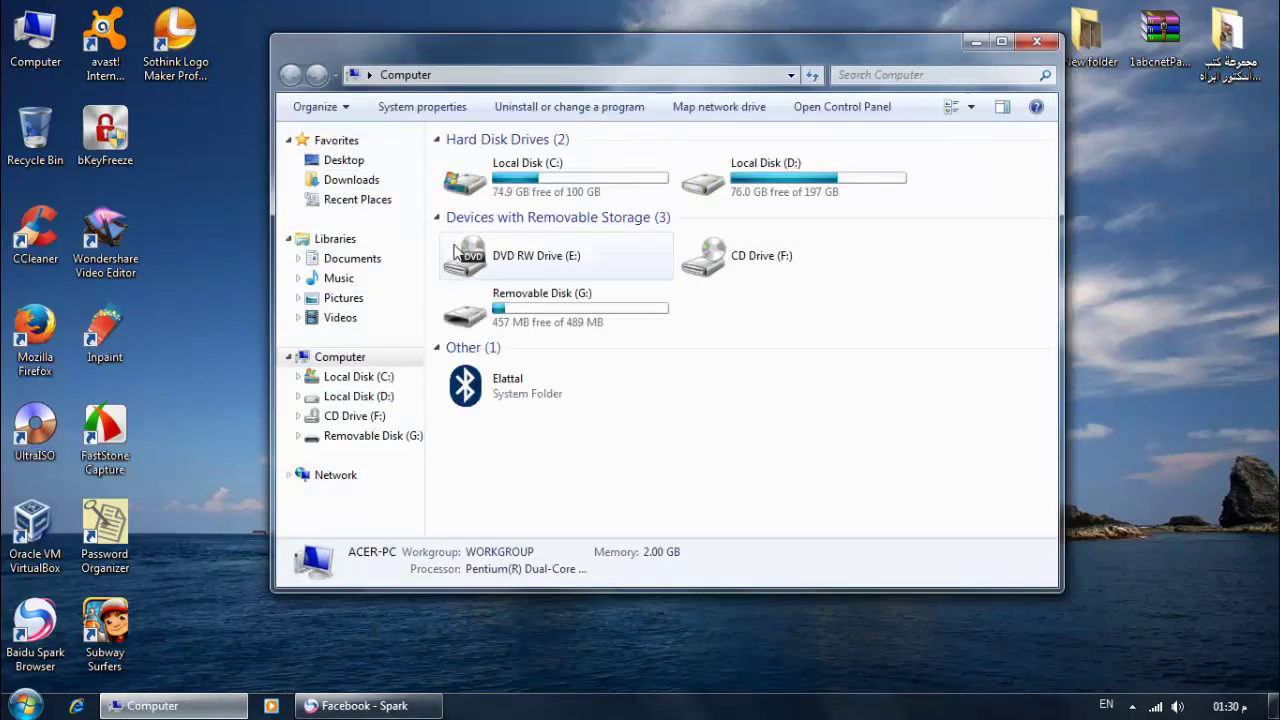
click(541, 307)
double_click(541, 307)
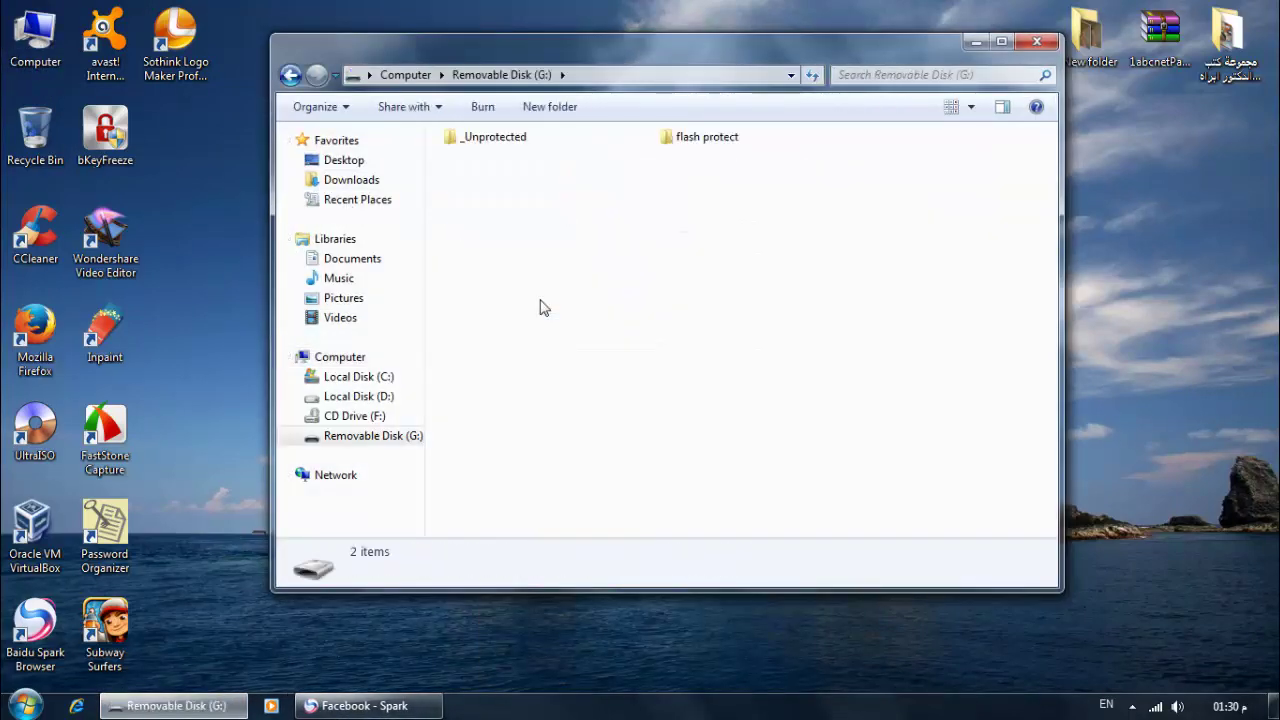
key(ctrl+v)
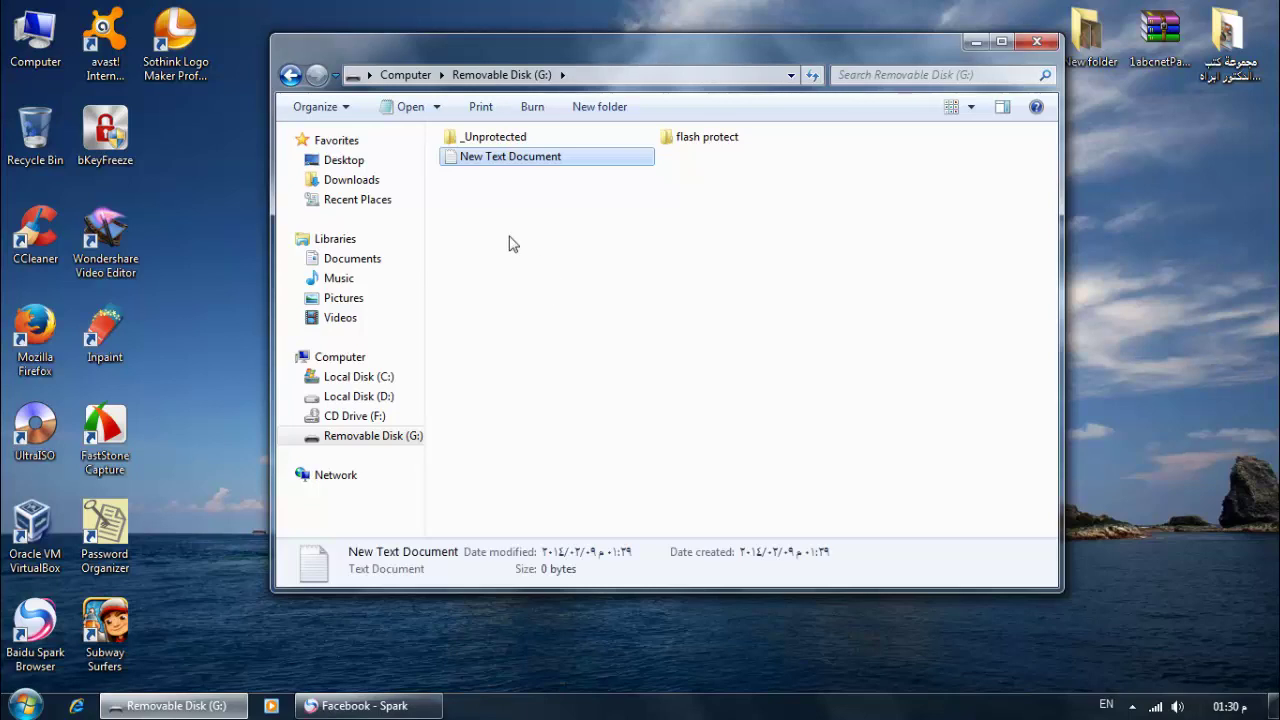
right_click(667, 221)
click(714, 296)
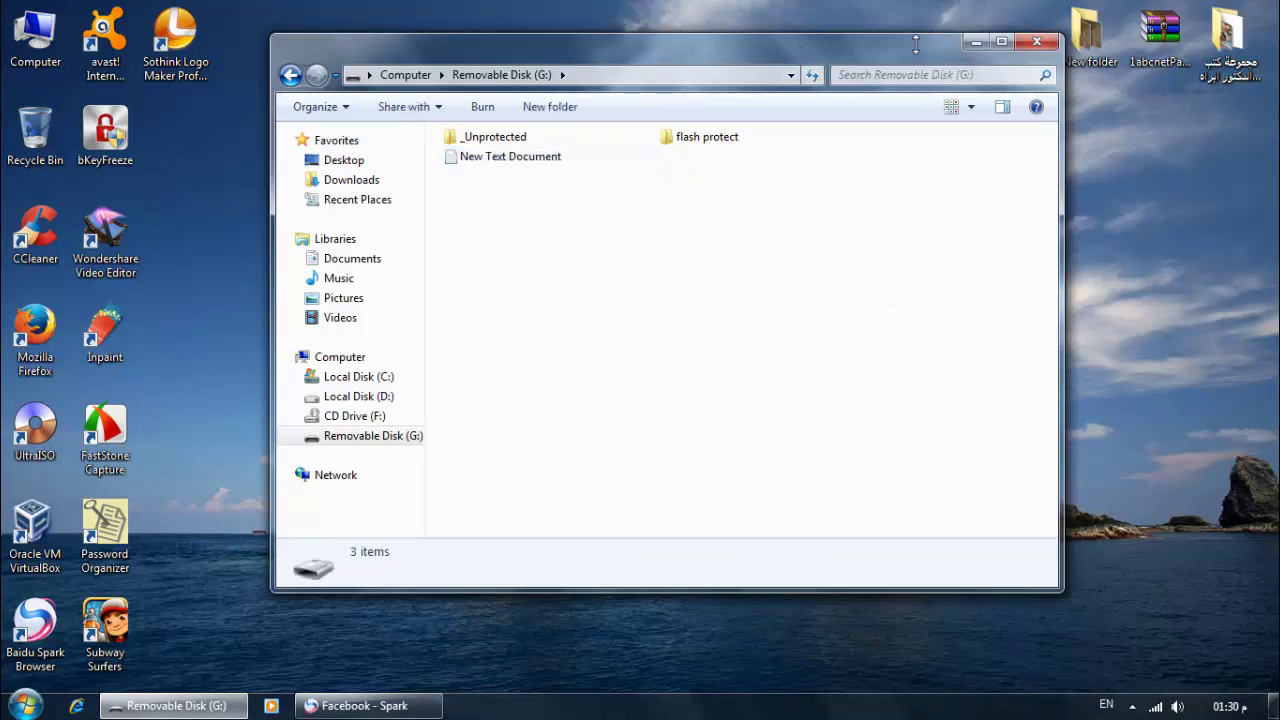
click(1037, 41)
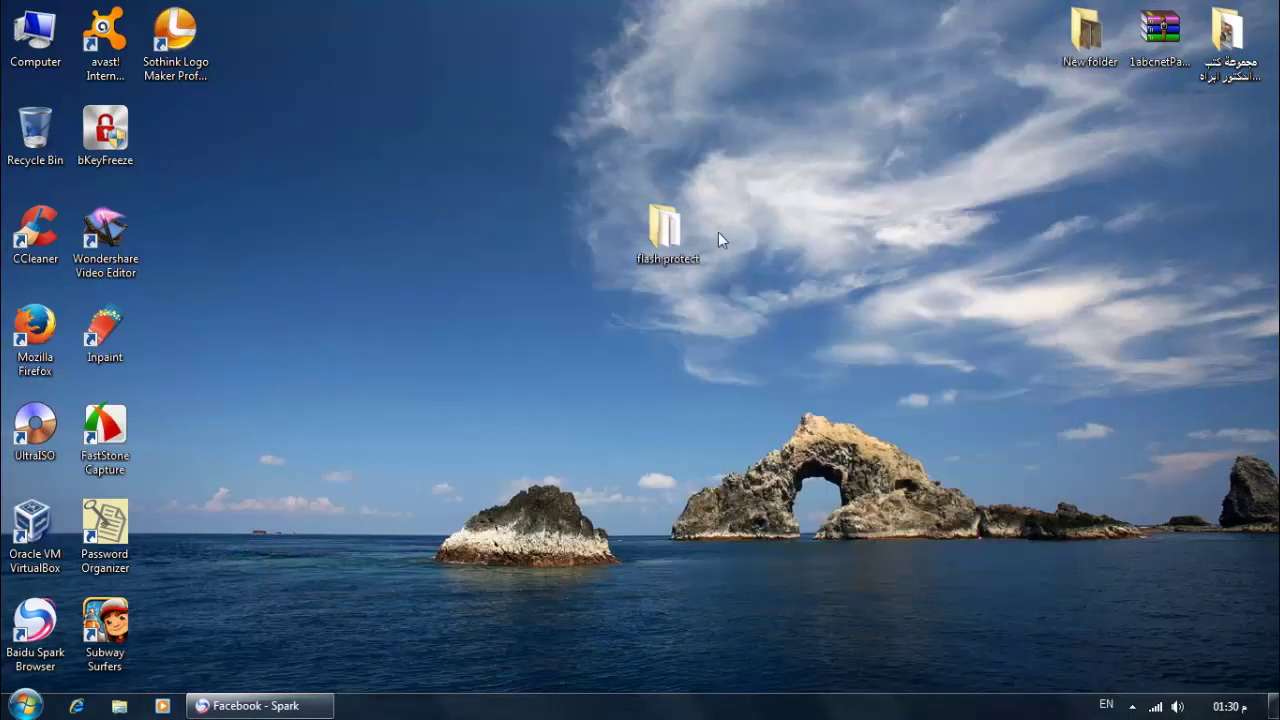
Examine the DriveProtect application and its configuration settings file in the desktop's flash protect folder, and close the folder.
double_click(662, 240)
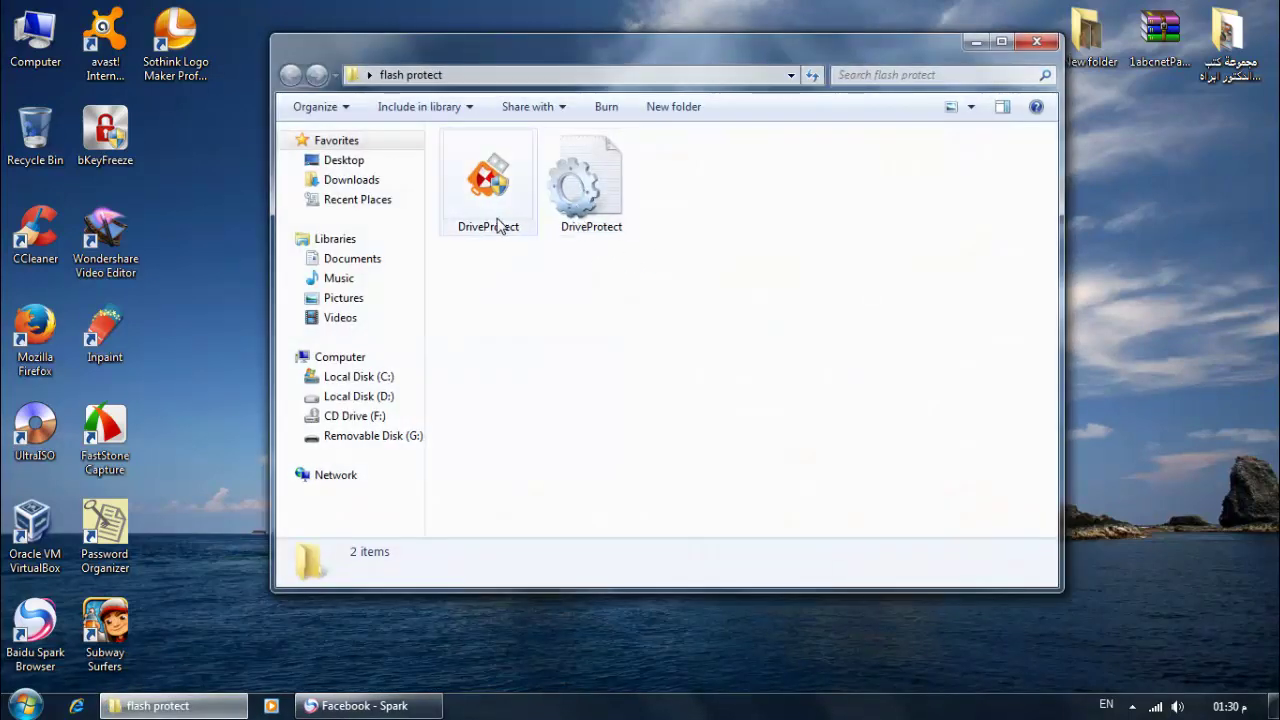
click(496, 218)
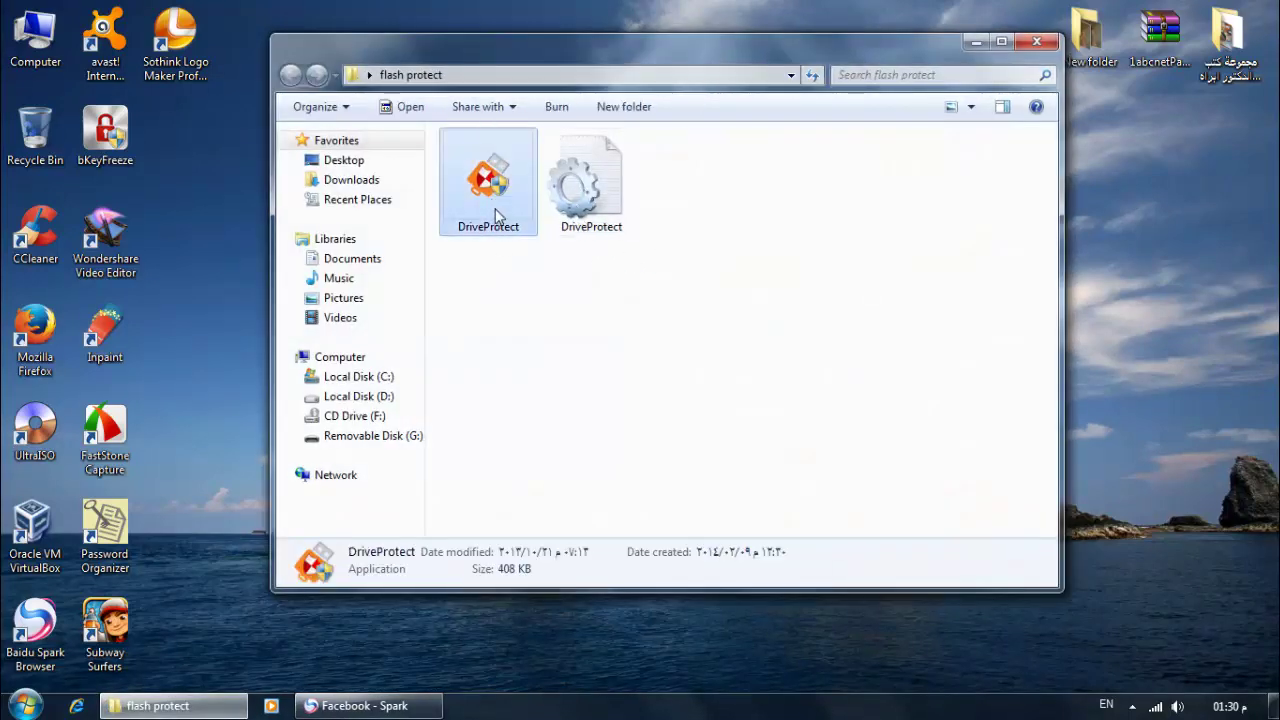
click(585, 195)
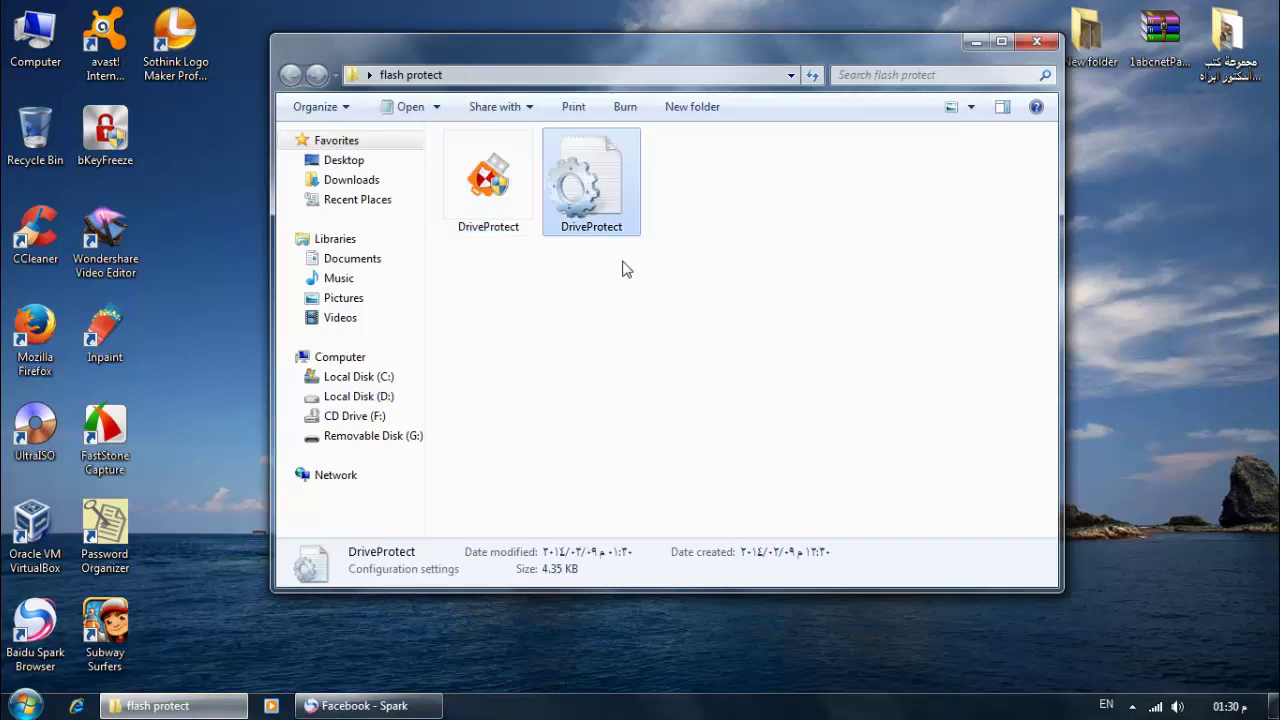
drag(658, 272, 549, 146)
drag(660, 275, 558, 170)
click(1037, 41)
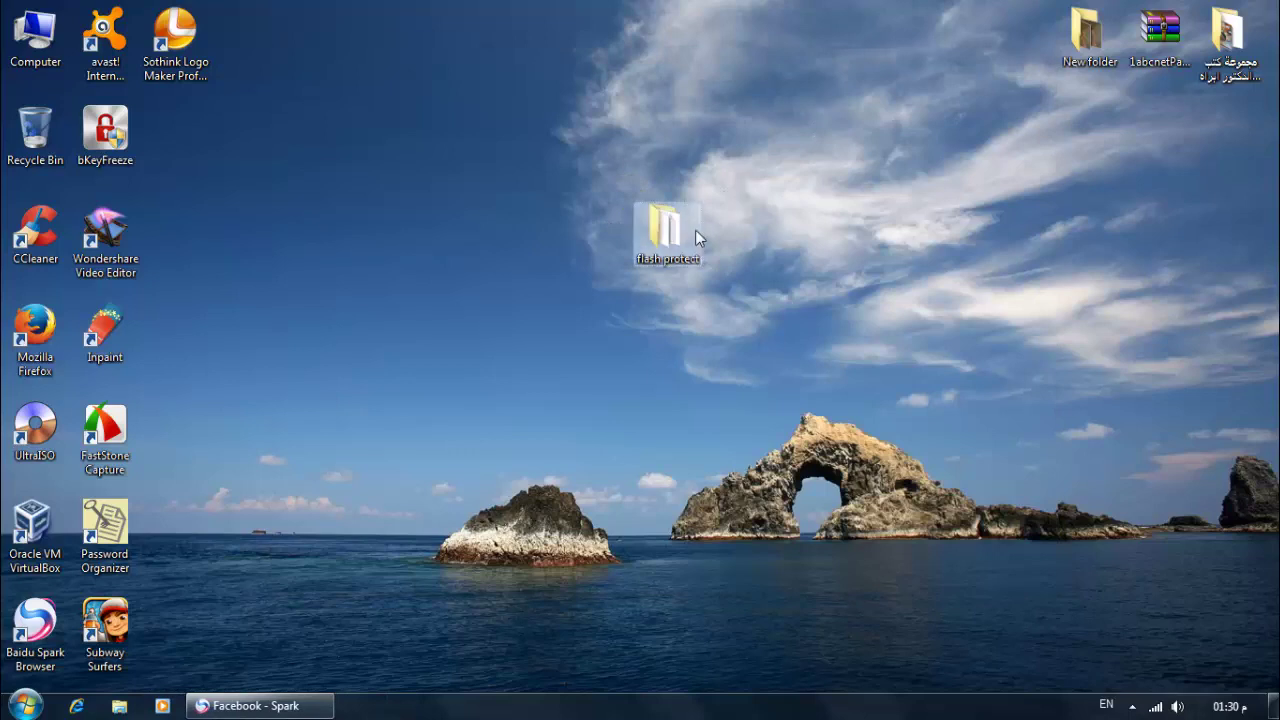
mouse_move(696, 231)
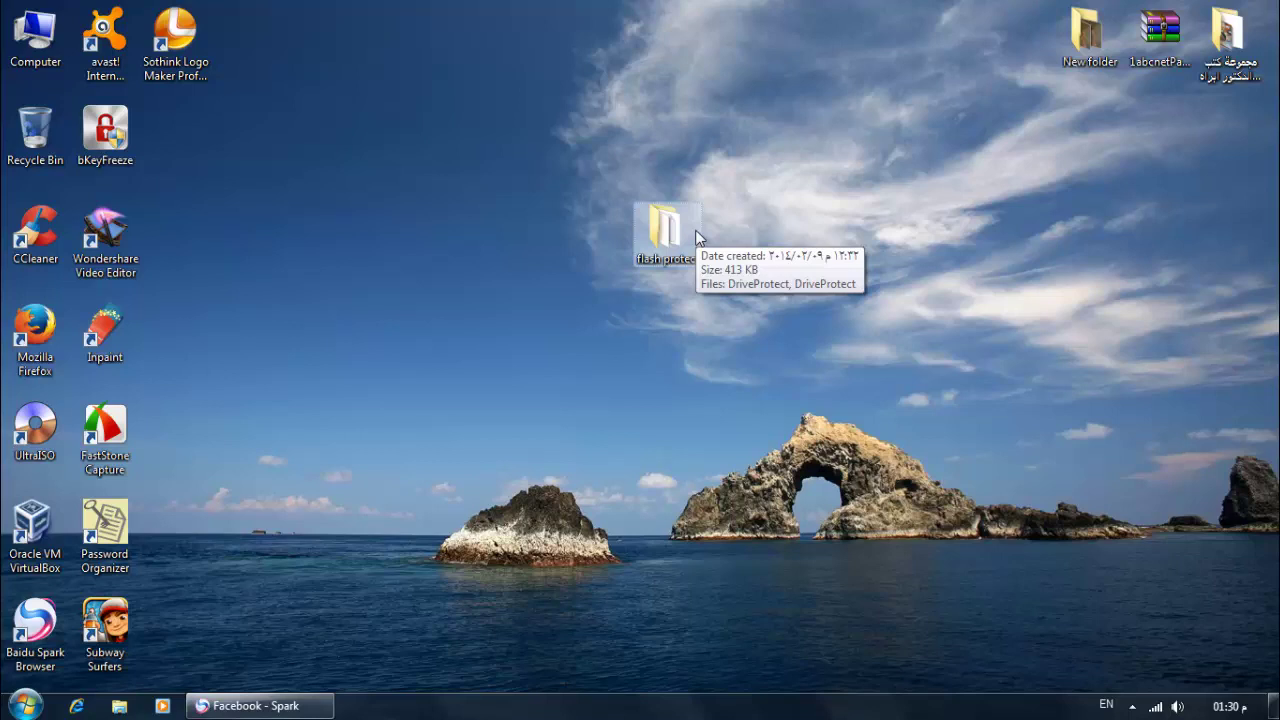
click(697, 234)
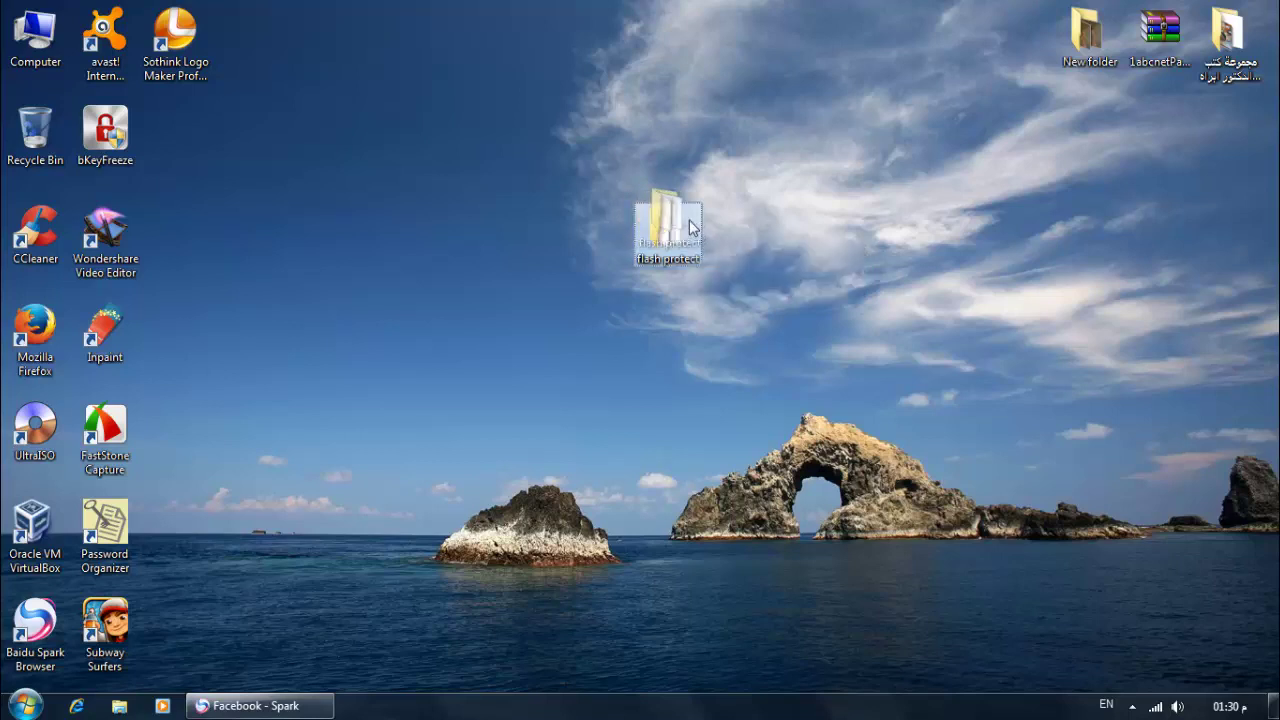
mouse_move(685, 229)
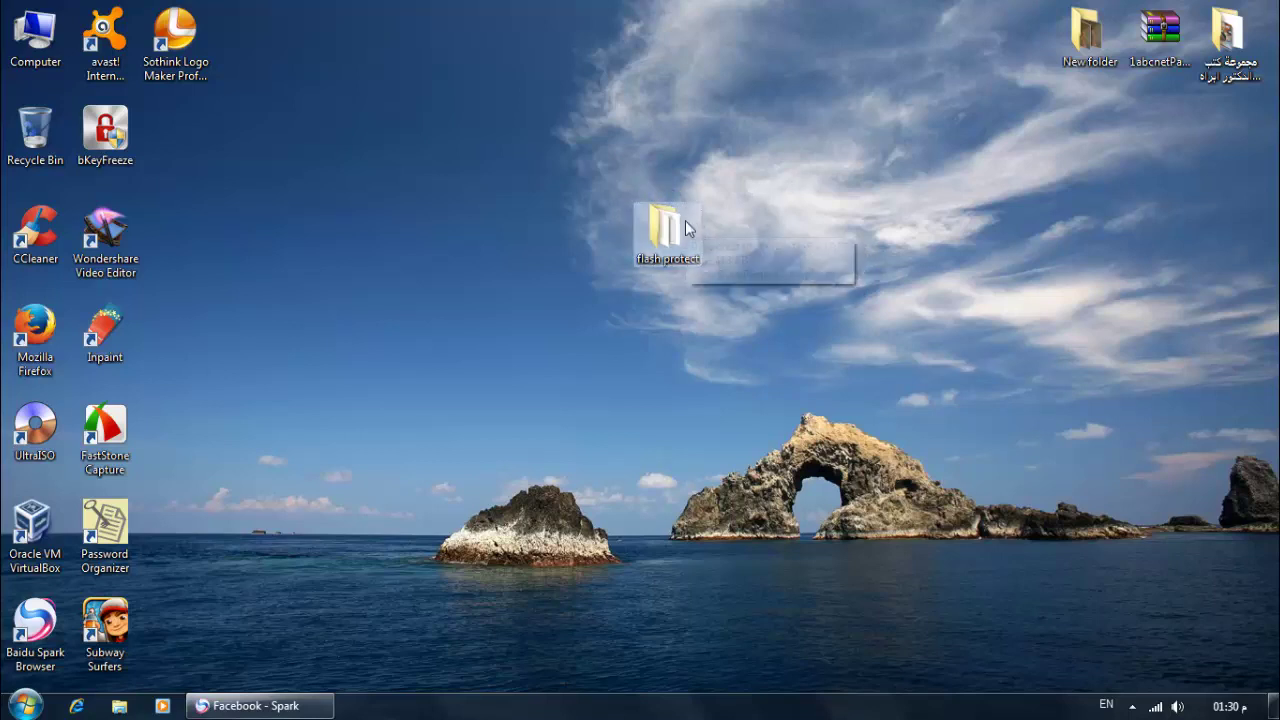